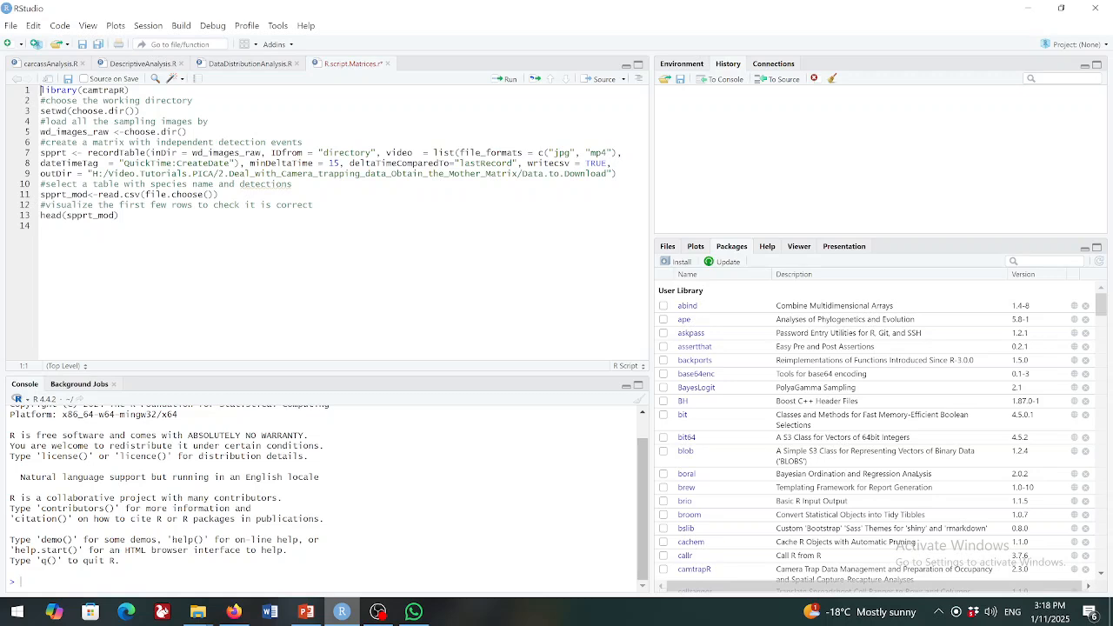
left_click(141, 111)
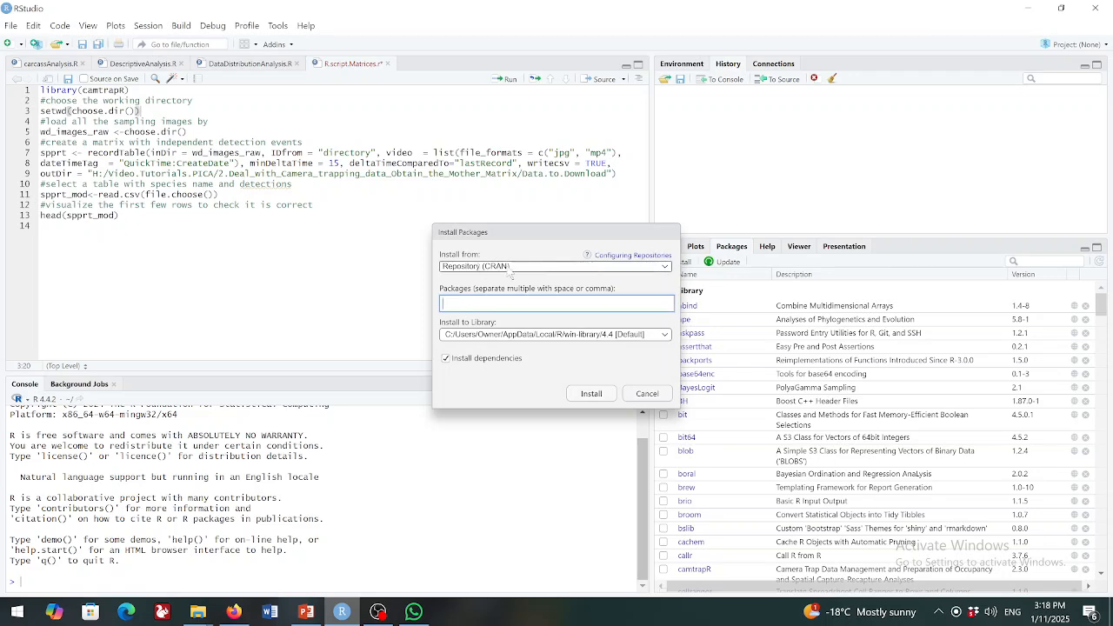
type("ca")
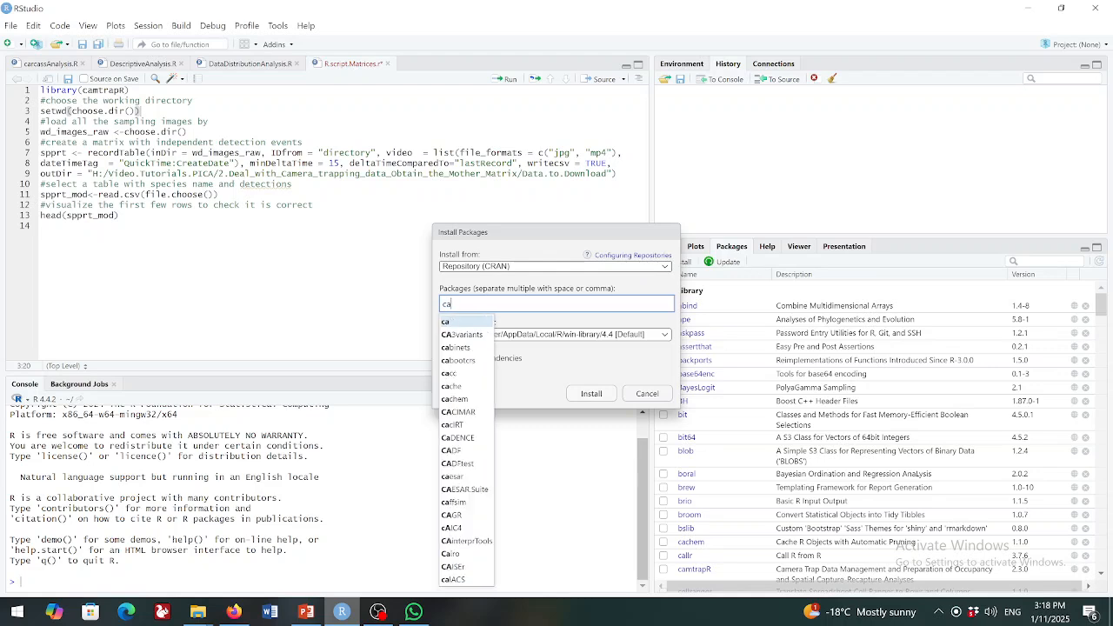
type("mtrap")
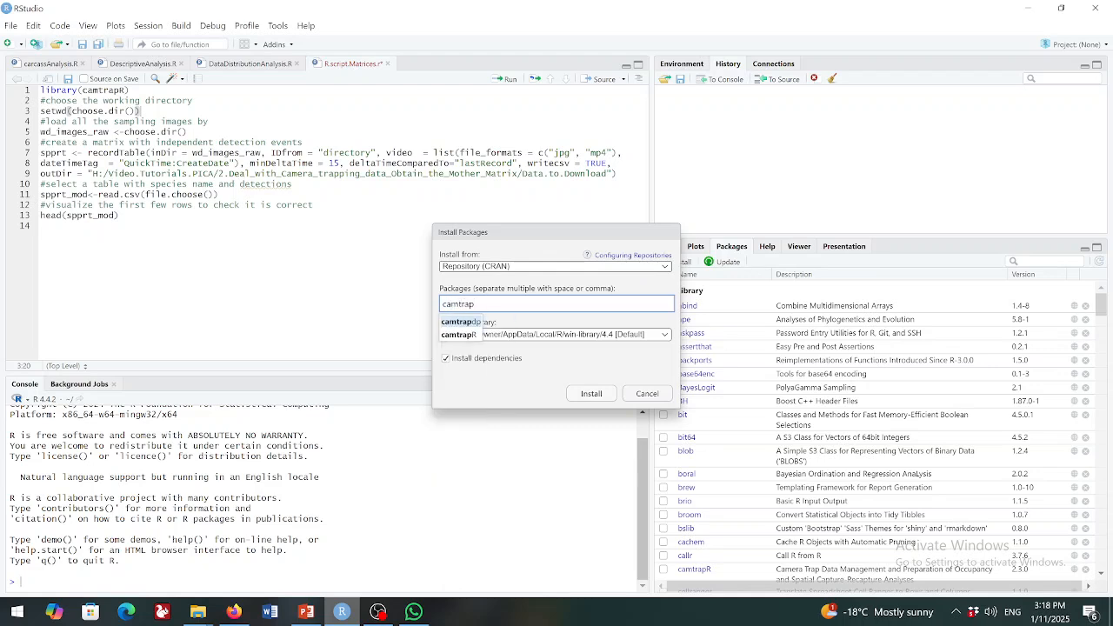
left_click(473, 339)
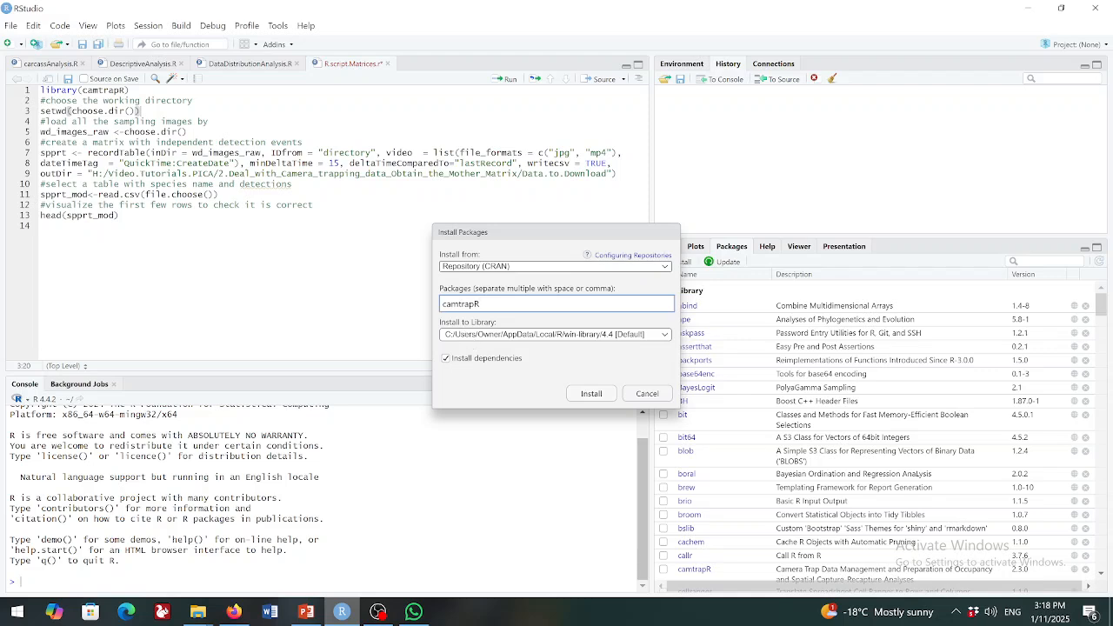
left_click(647, 397)
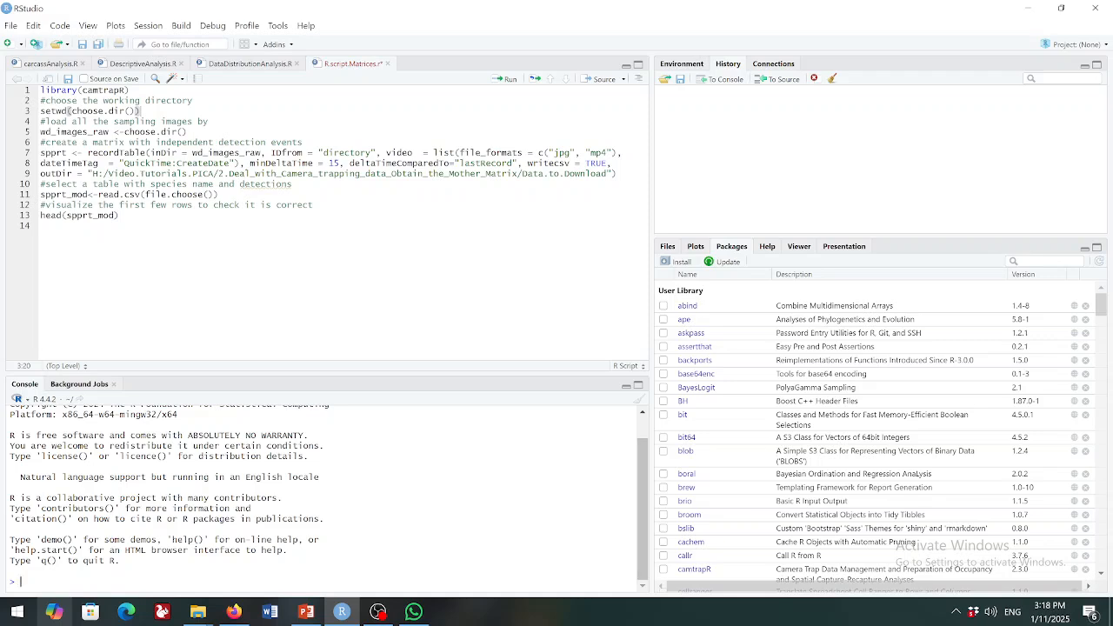
Run the library(camtrapR) line at the start of the script to load the package.
double_click(12, 582)
left_click(21, 582)
left_click(40, 90)
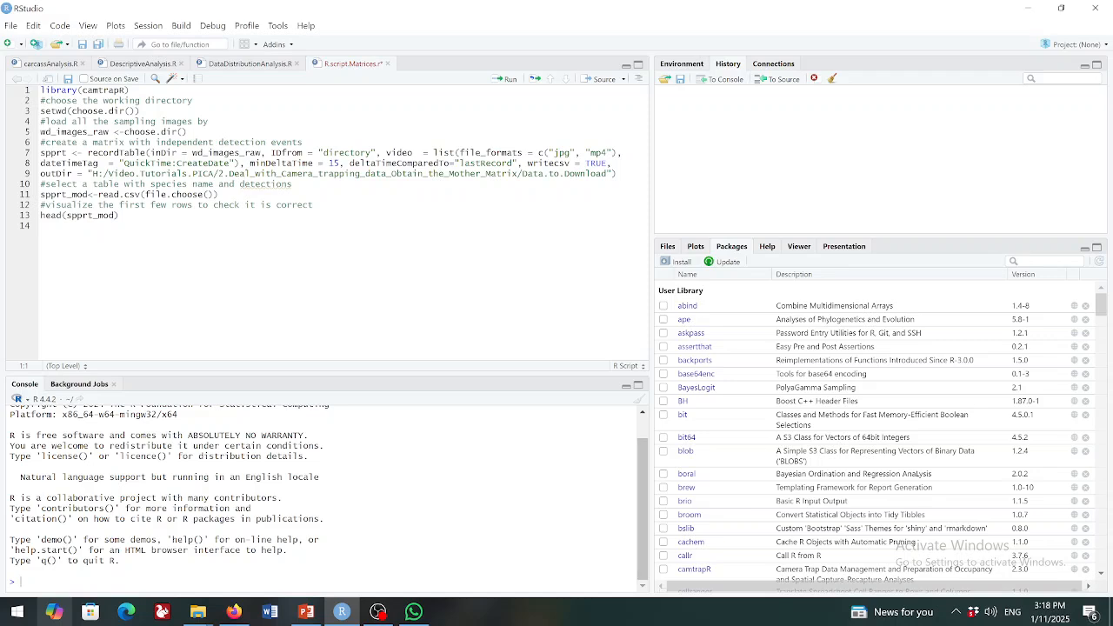
left_click(507, 80)
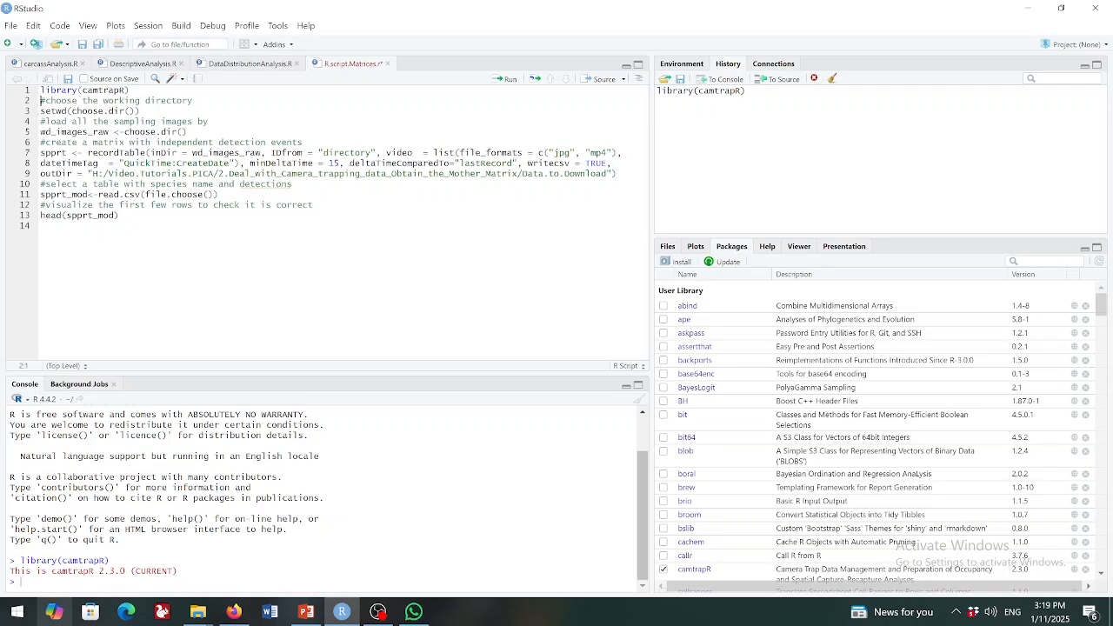
Run the working directory comment and the setwd(choose.dir()) line of the script.
left_click_drag(40, 101, 46, 101)
left_click(42, 102)
left_click_drag(41, 100, 61, 100)
left_click(45, 101)
left_click_drag(46, 101, 174, 101)
left_click(41, 112)
left_click_drag(45, 101, 83, 101)
left_click(41, 112)
left_click(508, 80)
left_click(508, 80)
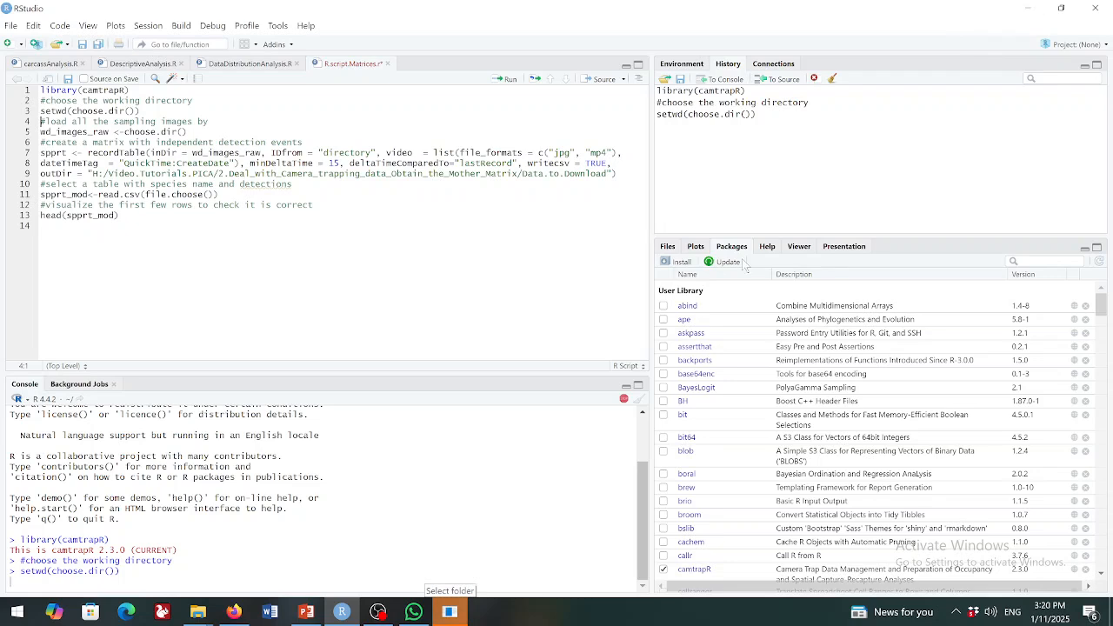
Choose the Outputs folder inside Video.Tutorials.PICA/2.Deal_with_Camera_trapping_data_Obtain_the_Mother_Matrix as the working directory.
left_click(448, 618)
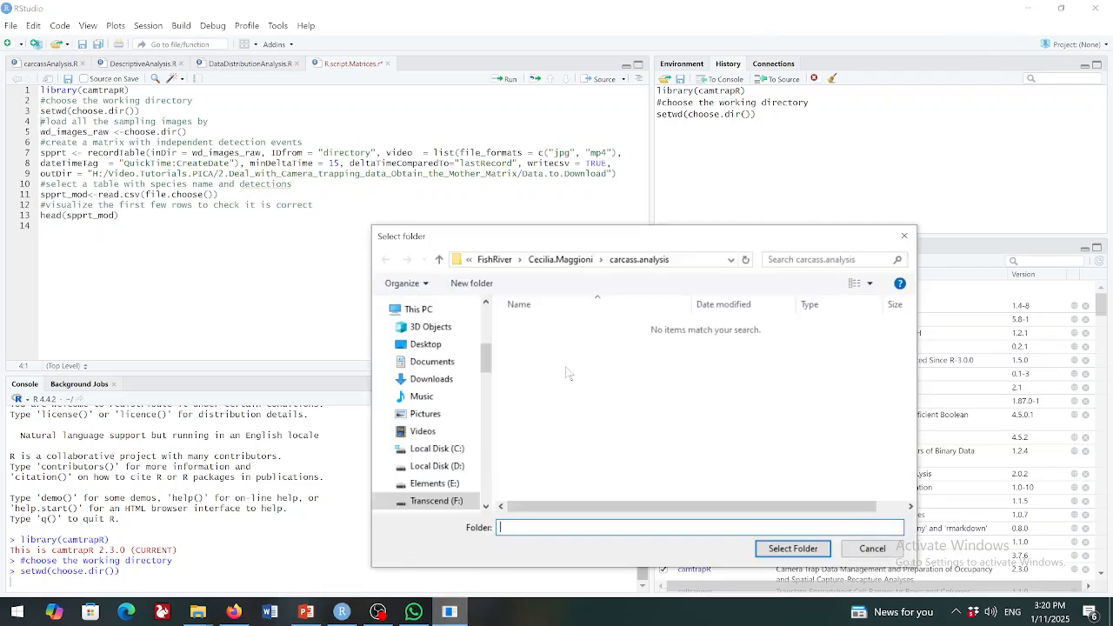
scroll(437, 415, "down", 8)
scroll(438, 416, "down", 2)
scroll(438, 416, "up", 4)
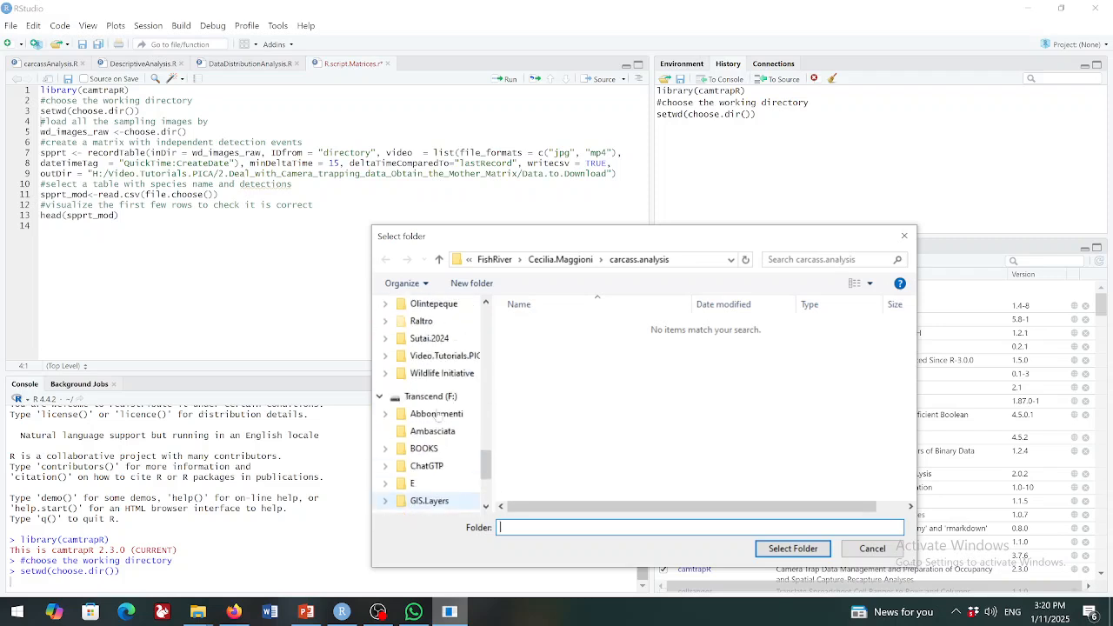
left_click(443, 355)
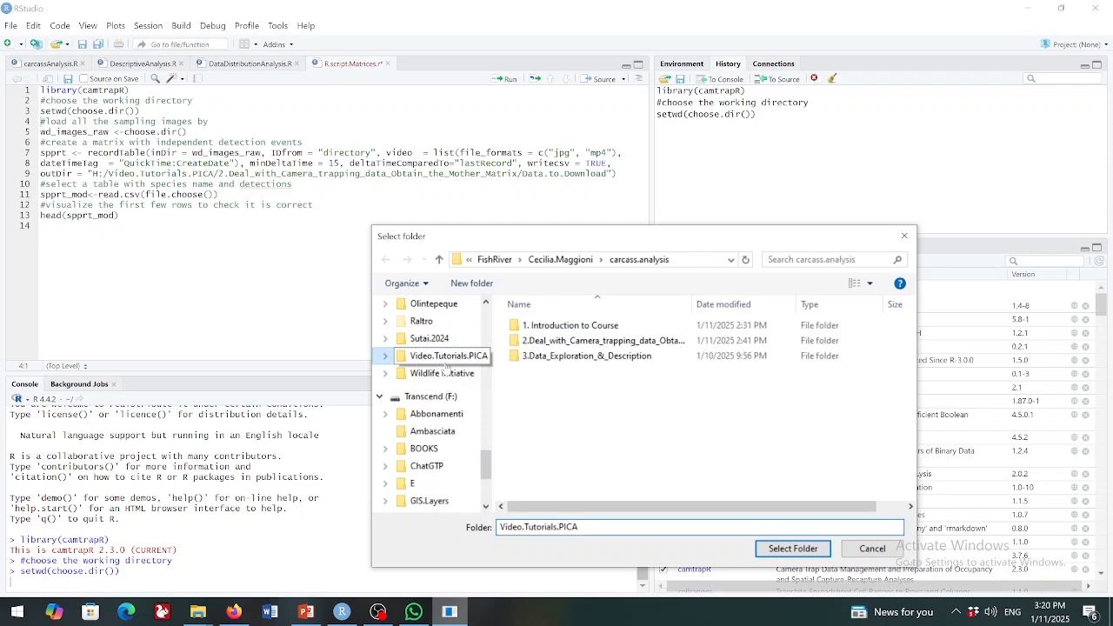
double_click(574, 342)
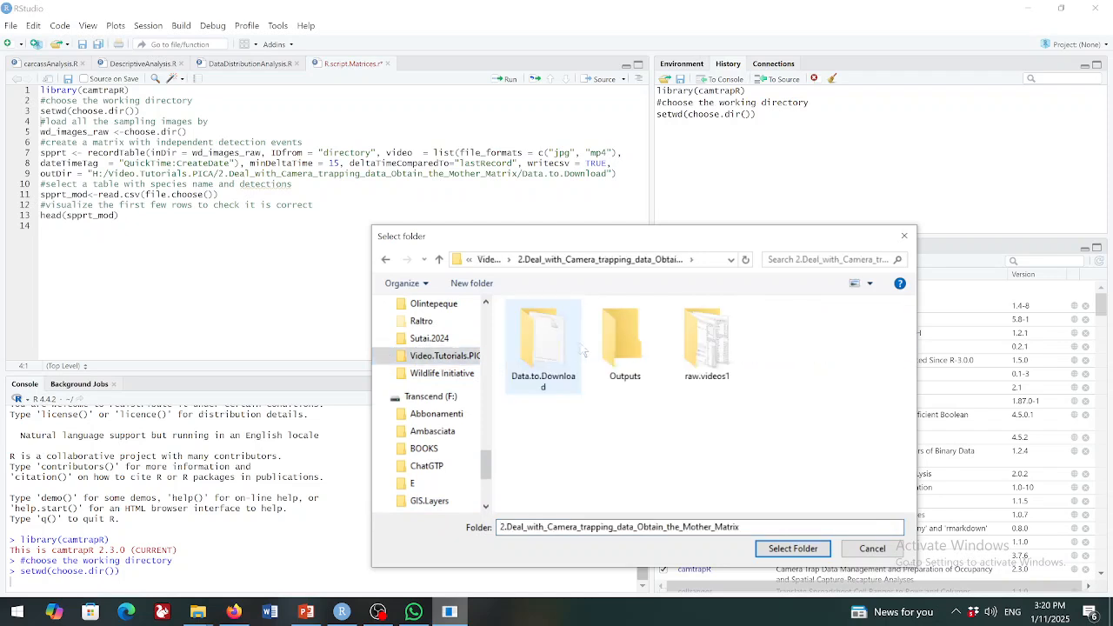
left_click(628, 358)
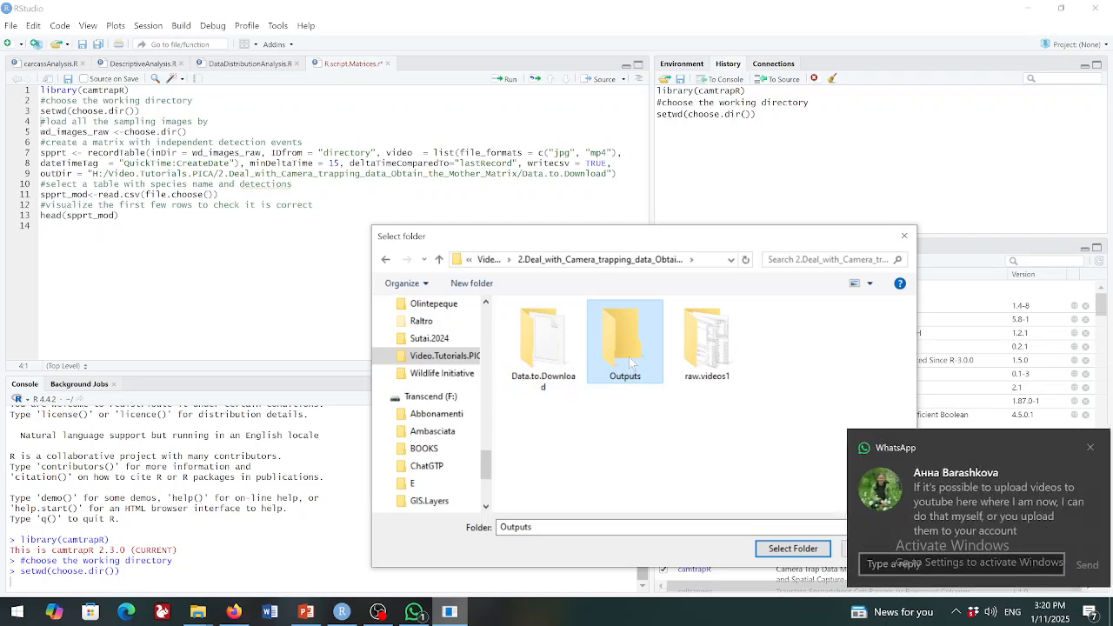
left_click(1081, 449)
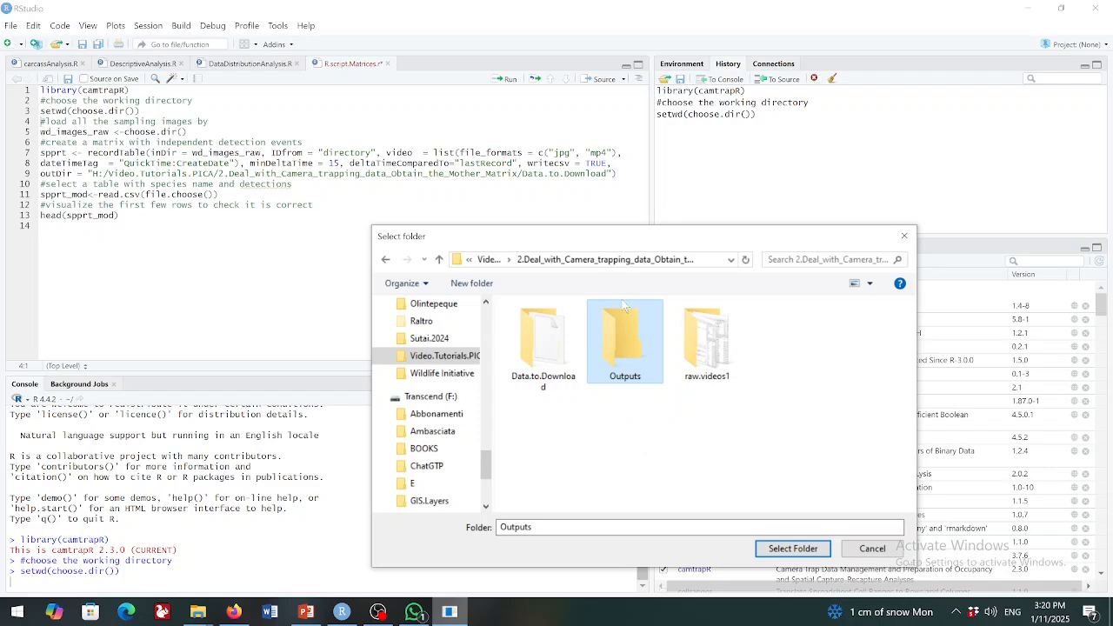
left_click(785, 550)
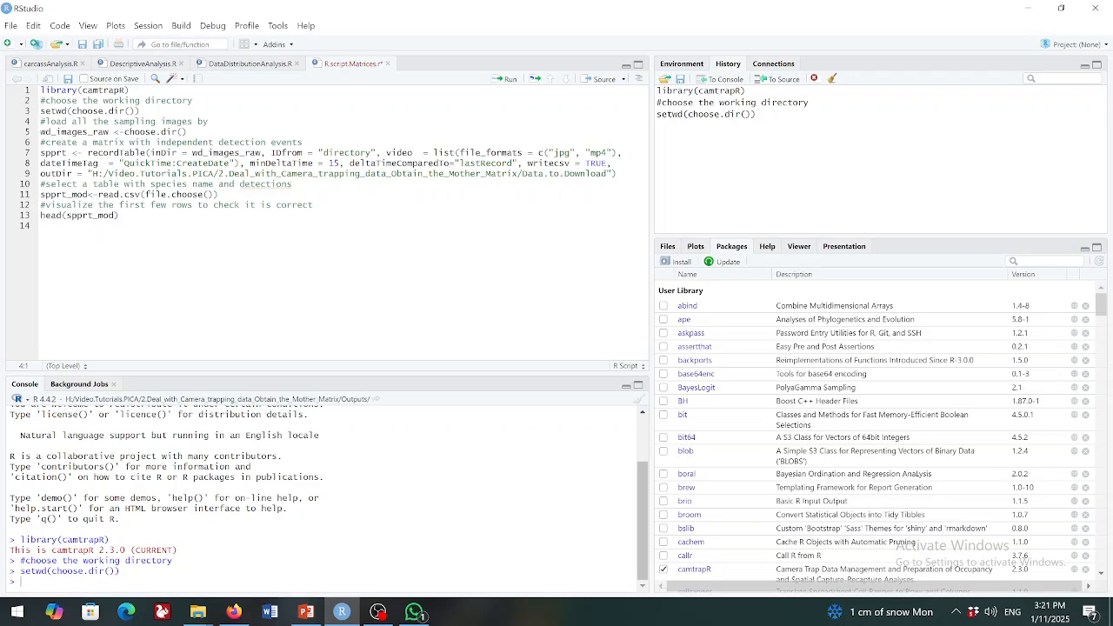
Run the wd_images_raw line with its comment and choose the S1 folder inside Data.to.Download as the image source.
left_click(502, 111)
left_click(41, 124)
left_click(505, 80)
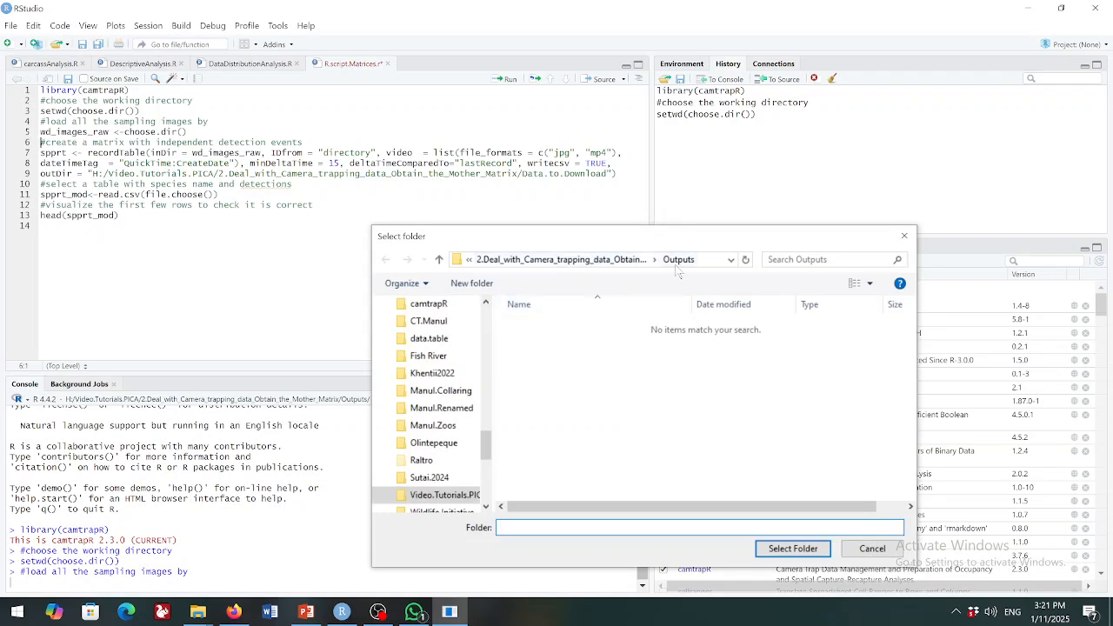
left_click(627, 260)
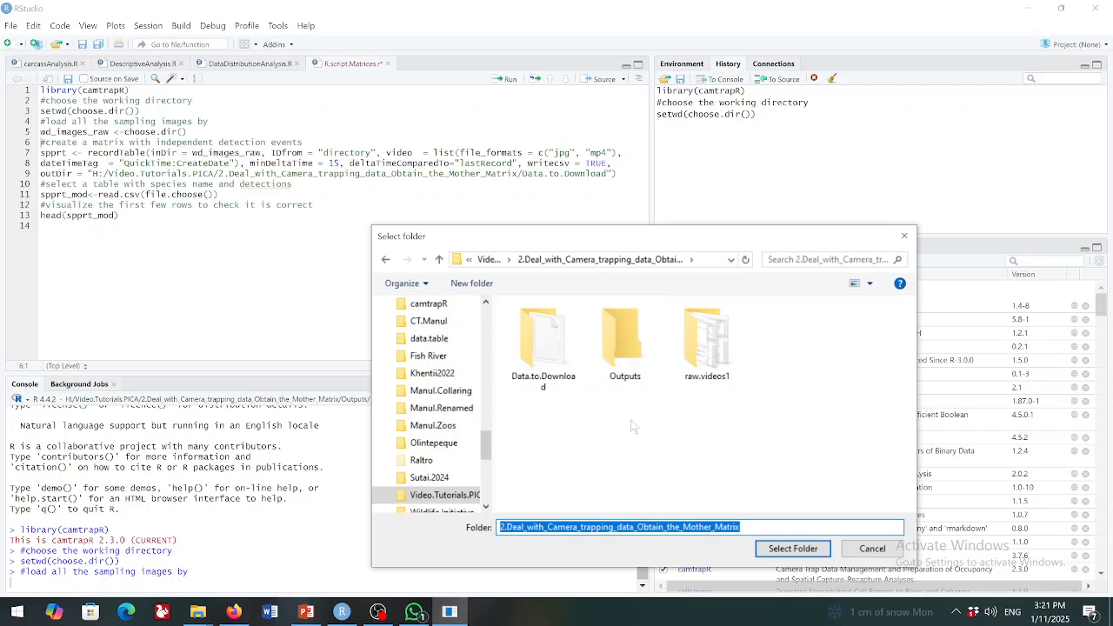
double_click(545, 348)
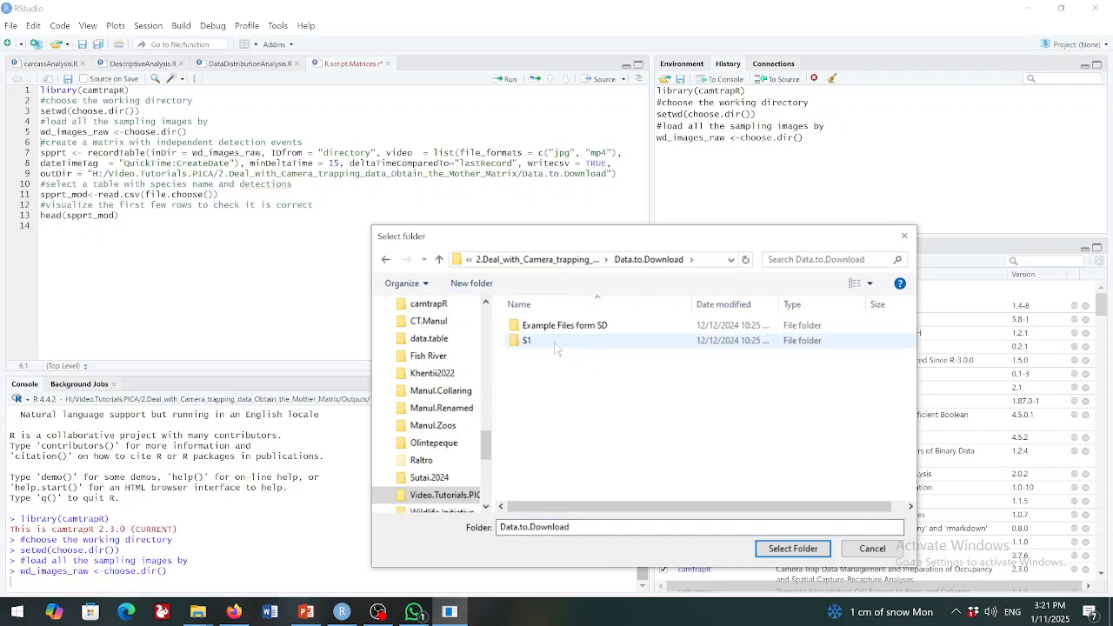
left_click(557, 348)
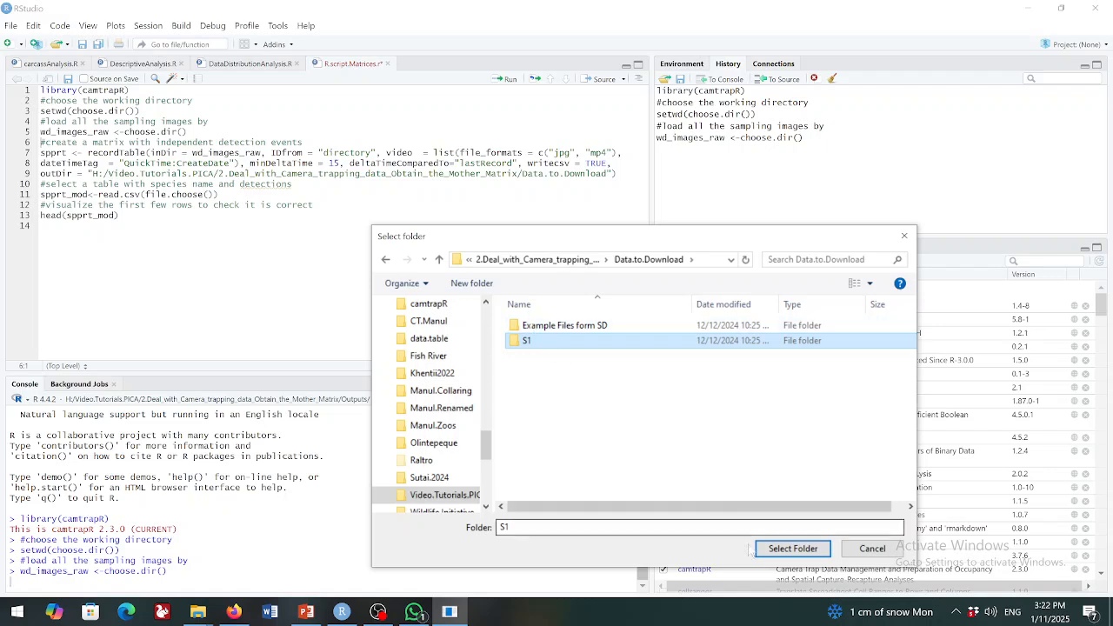
left_click(792, 548)
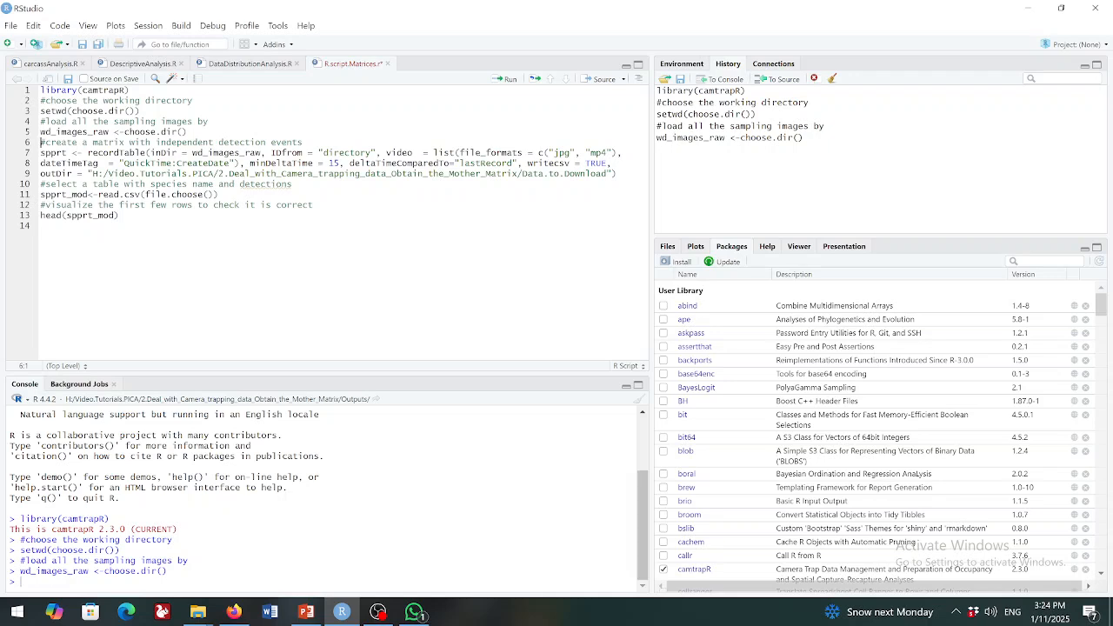
left_click_drag(93, 173, 309, 174)
left_click(318, 173)
left_click(91, 173)
right_click(150, 223)
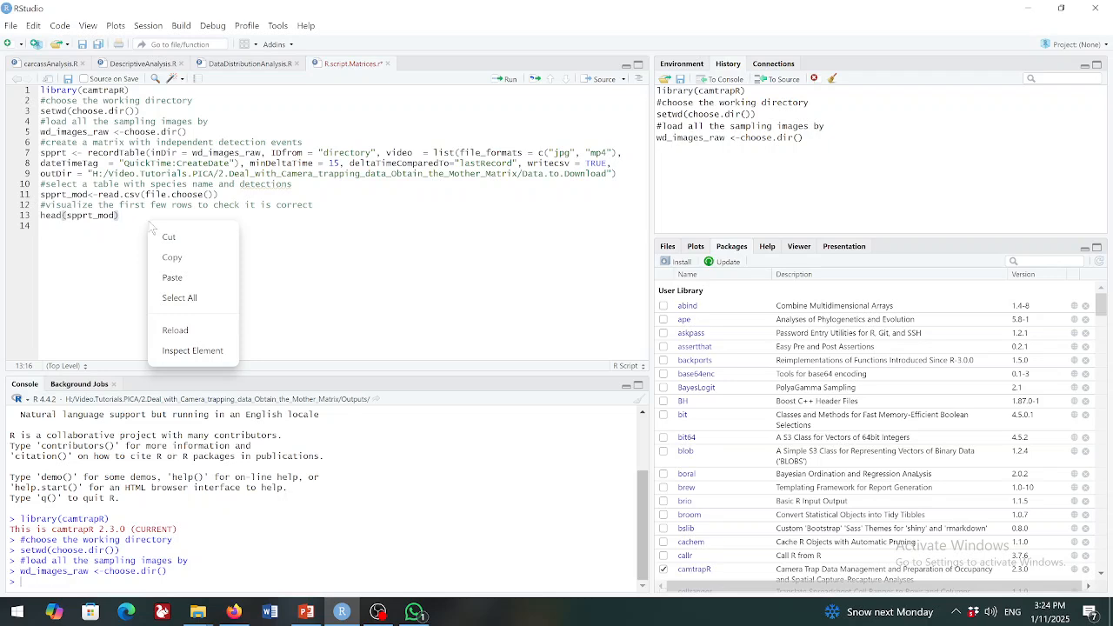
left_click(122, 310)
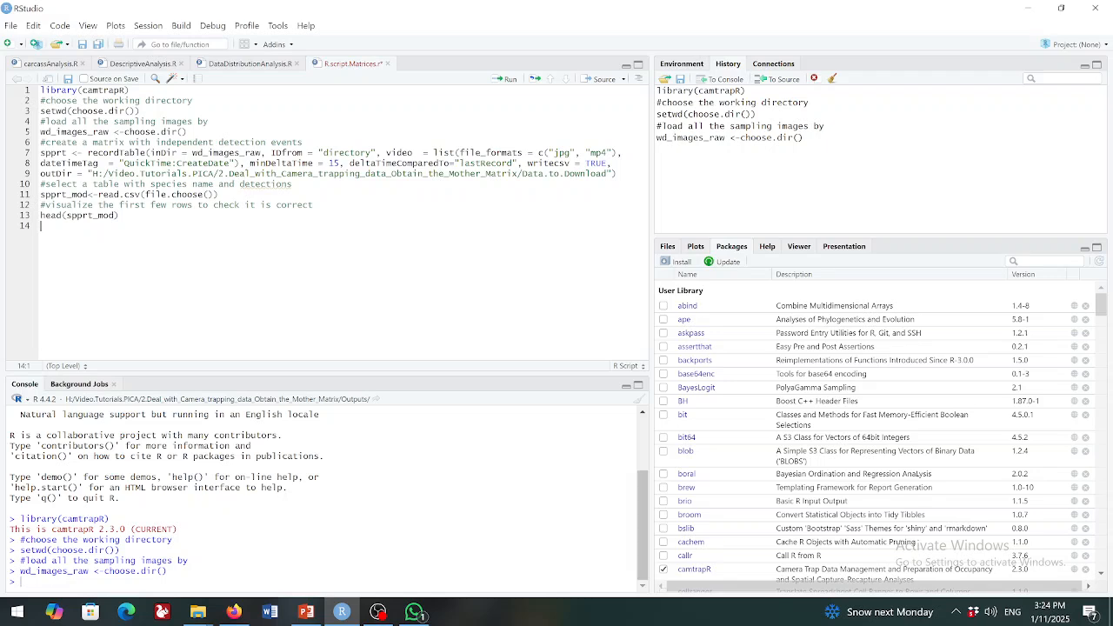
Replace the slash after H: in the outDir path with a backslash, and restore the forward slash.
left_click(102, 173)
key("Delete")
type("\\")
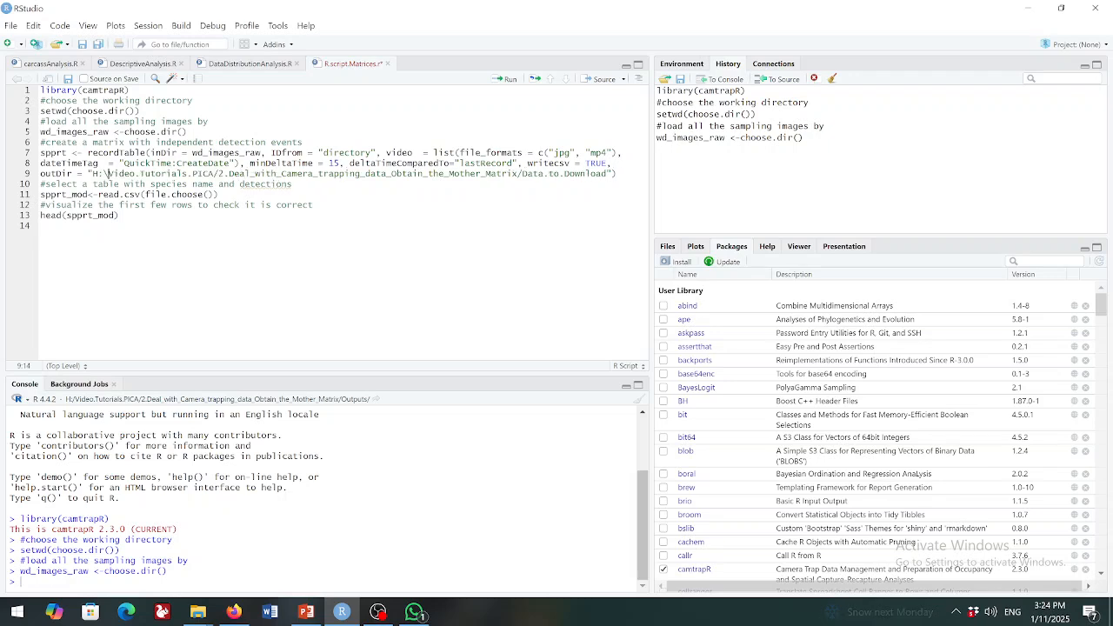
key("BackSpace")
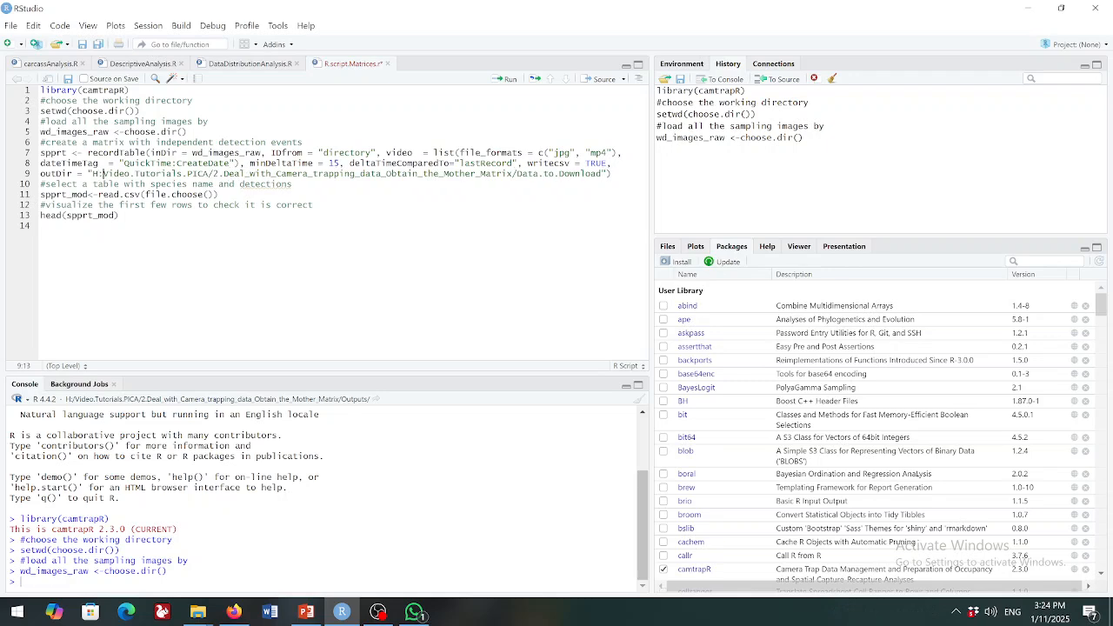
type("/")
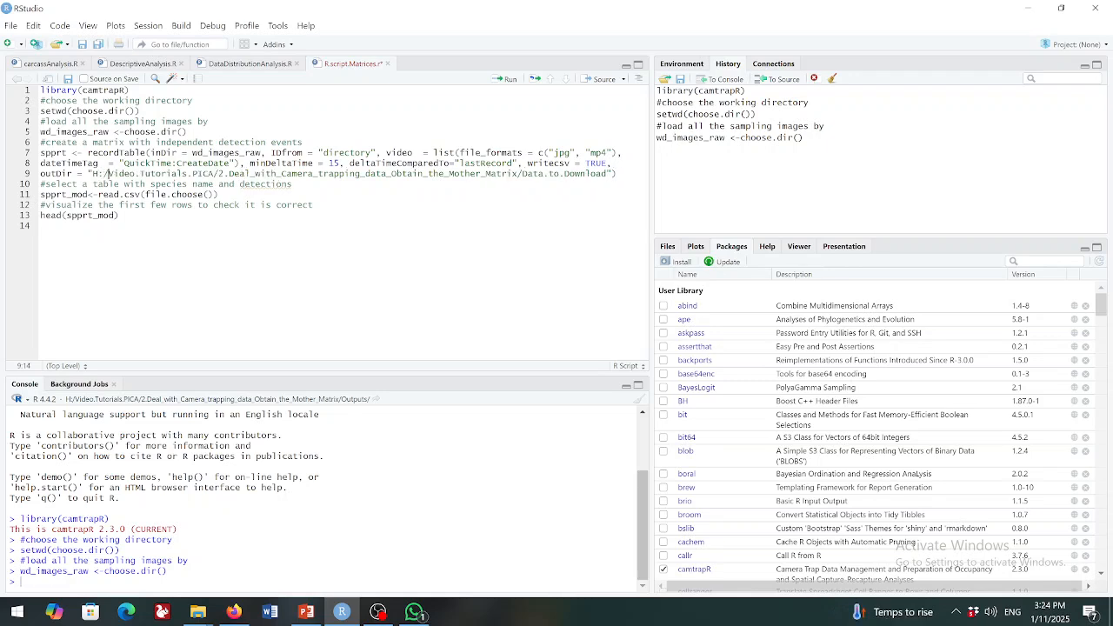
Run the recordTable command to create the independent detection matrix and write it as CSV.
left_click(40, 153)
left_click(509, 80)
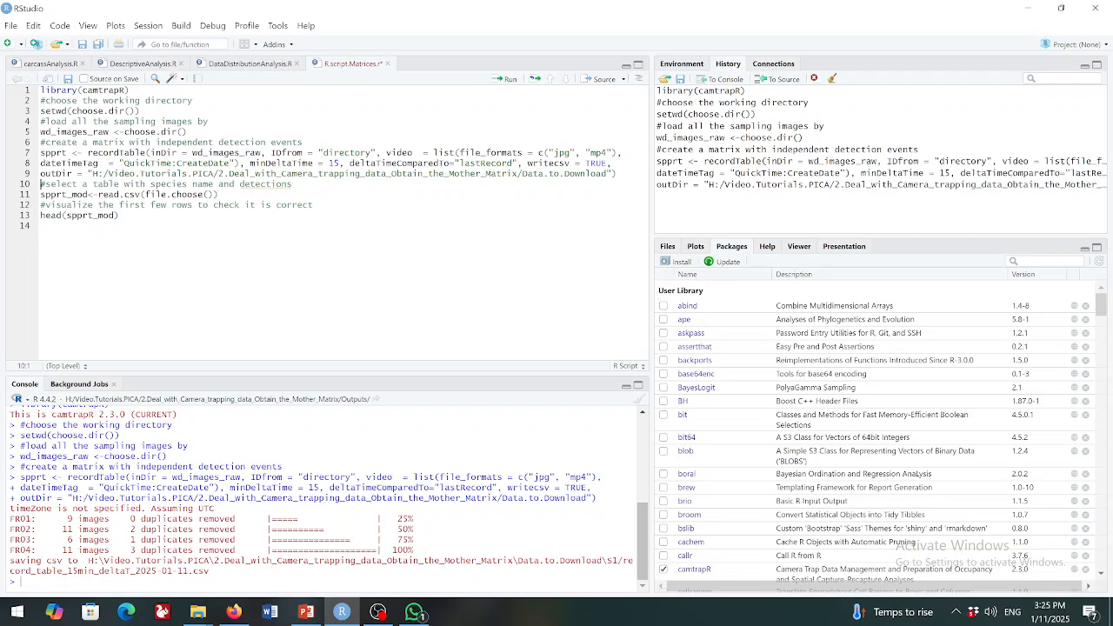
Switch to File Explorer and check the Outputs folder for the exported record table.
left_click(204, 619)
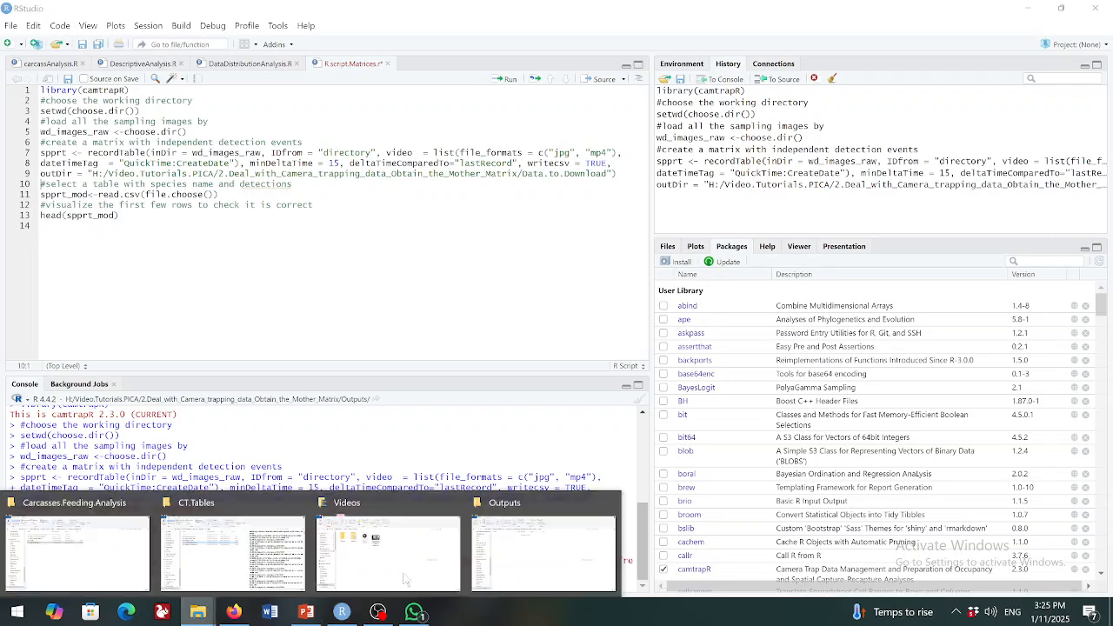
left_click(481, 546)
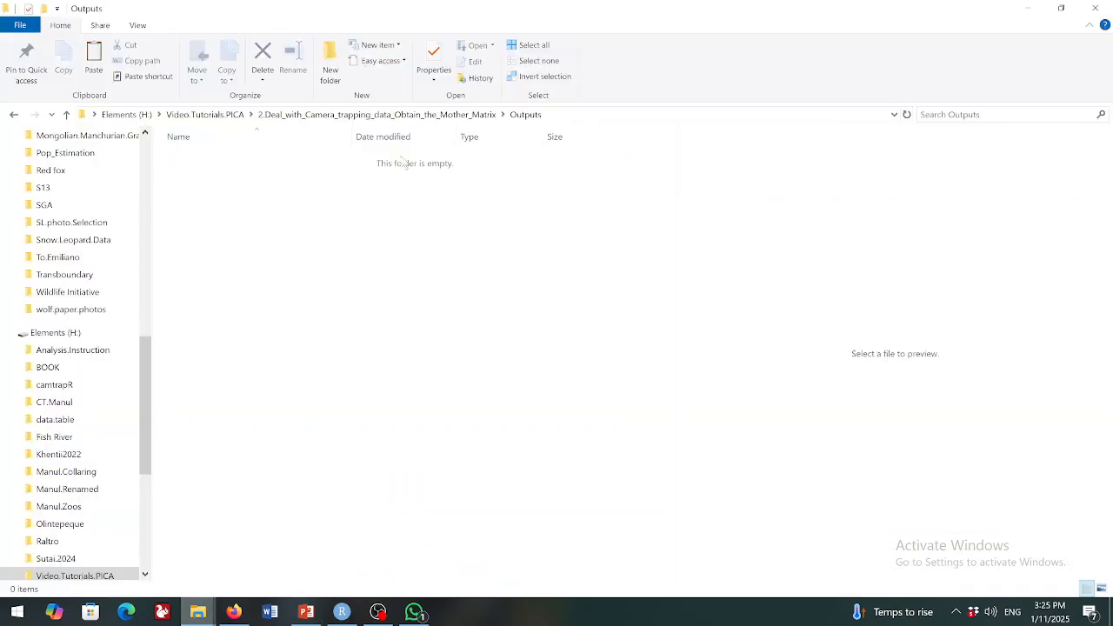
left_click(452, 115)
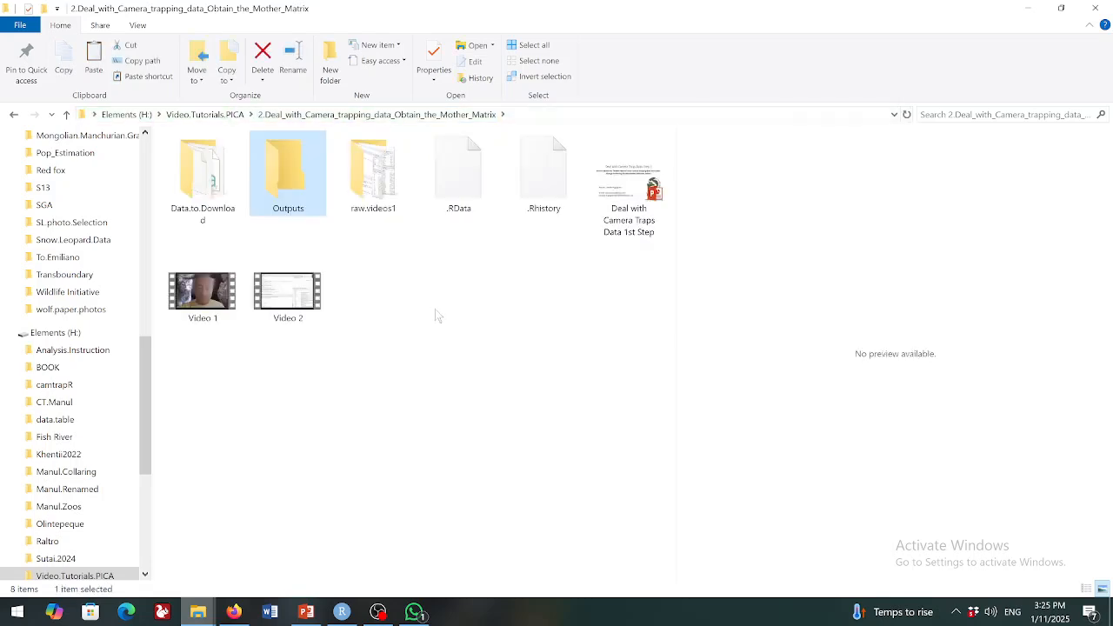
left_click(272, 206)
double_click(272, 206)
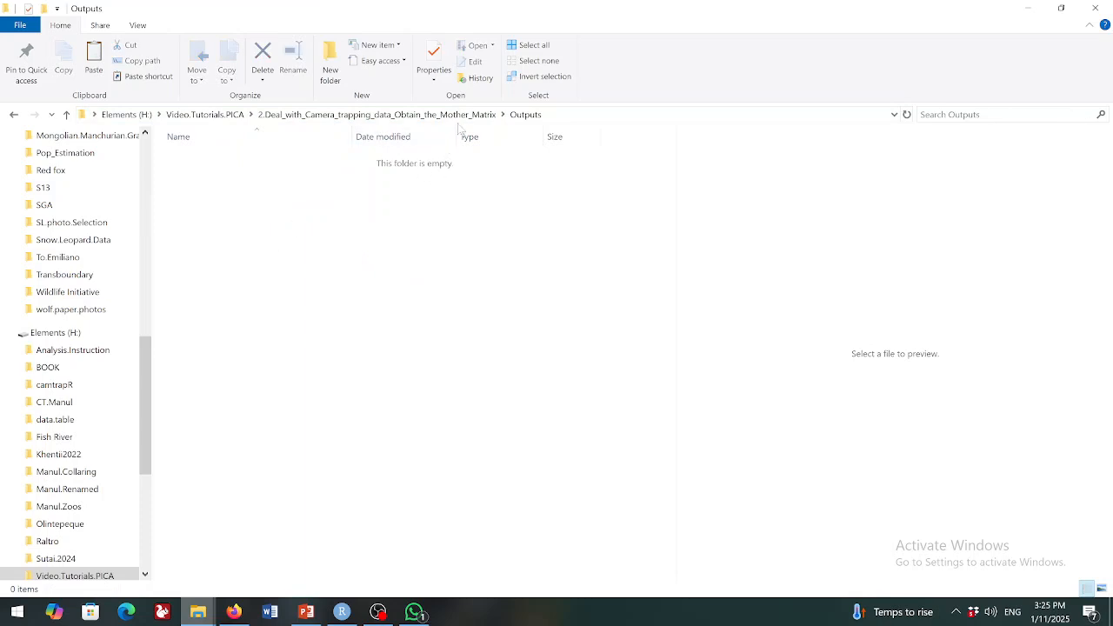
Go to the Data.to.Download folder and preview the record_table_15min_deltaT_2025-01-11 CSV file.
left_click(456, 120)
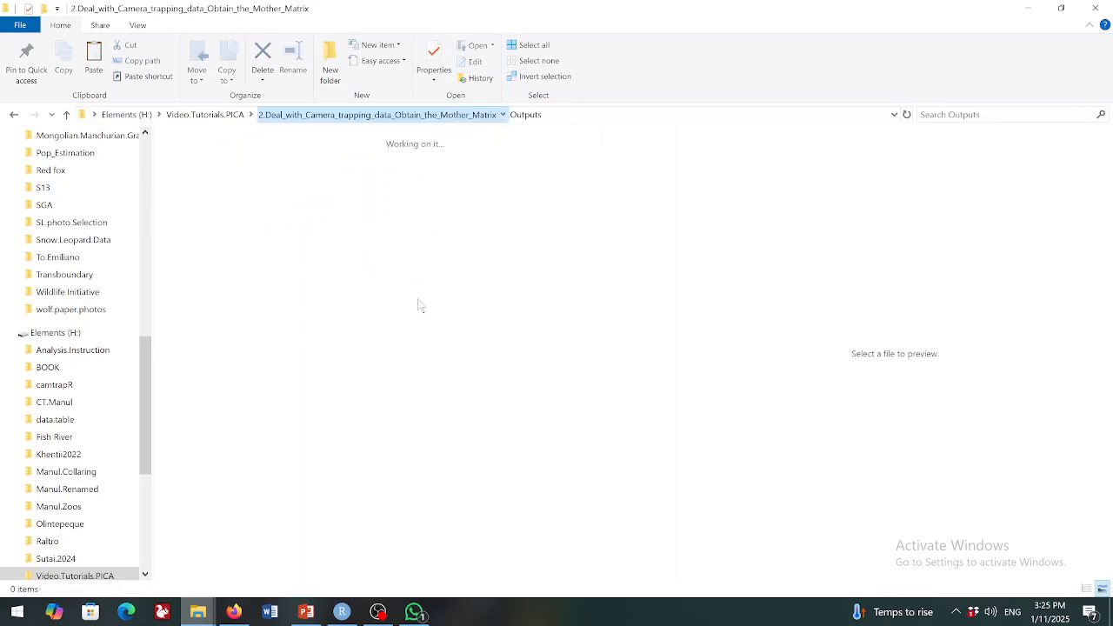
left_click(426, 331)
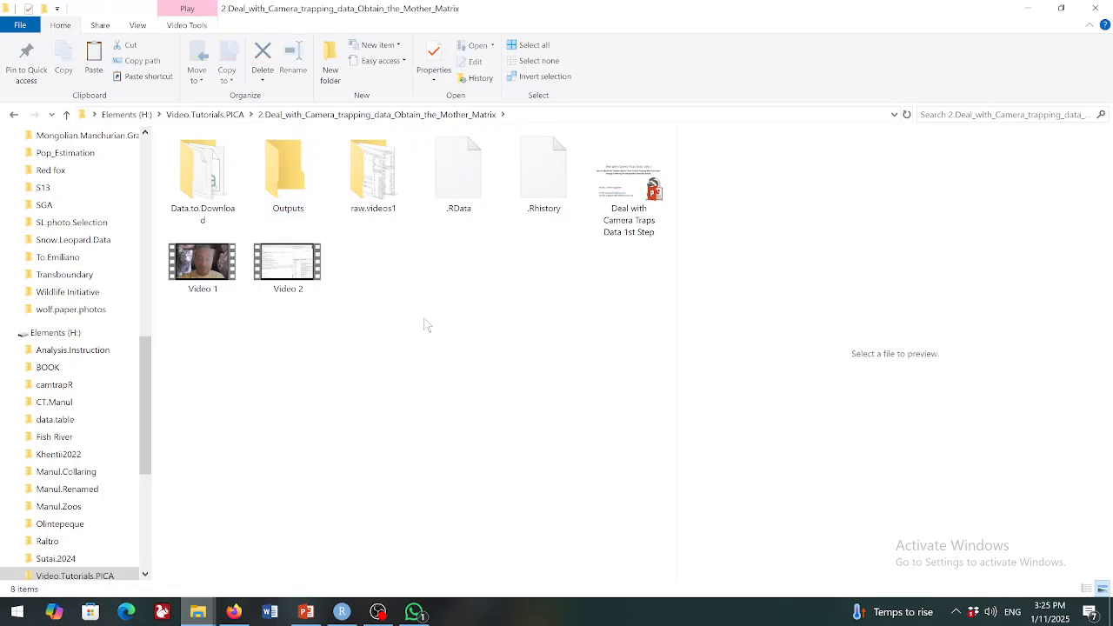
left_click(211, 212)
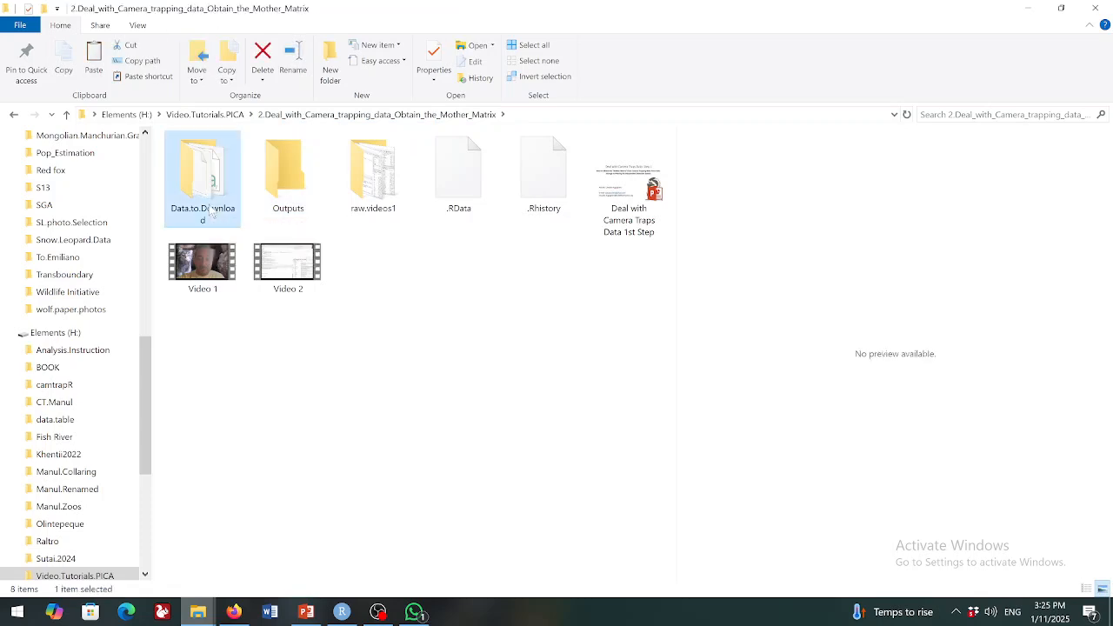
double_click(212, 212)
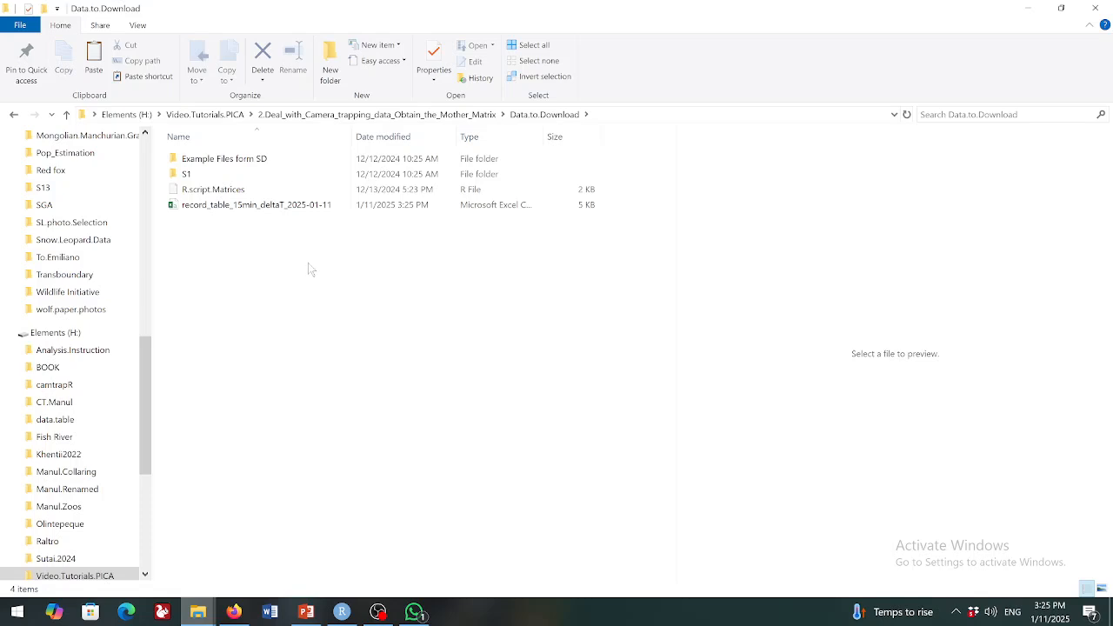
left_click(276, 207)
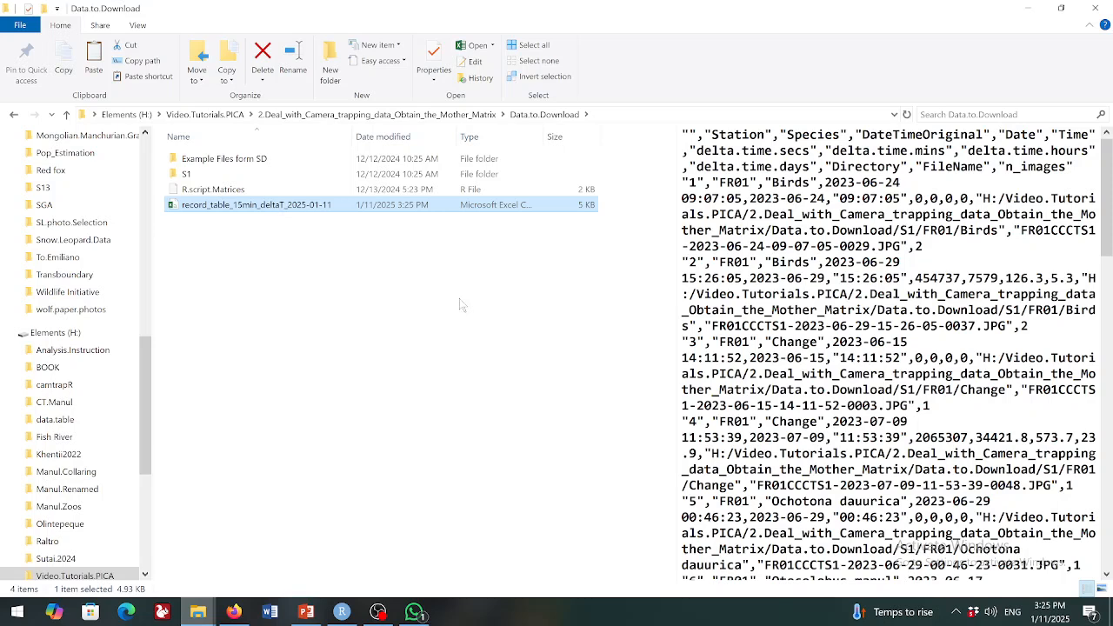
Open the record_table_15min_deltaT_2025-01-11 CSV in Excel and auto-fit the Station, Species, DateTimeOriginal, Date and Time columns.
double_click(306, 207)
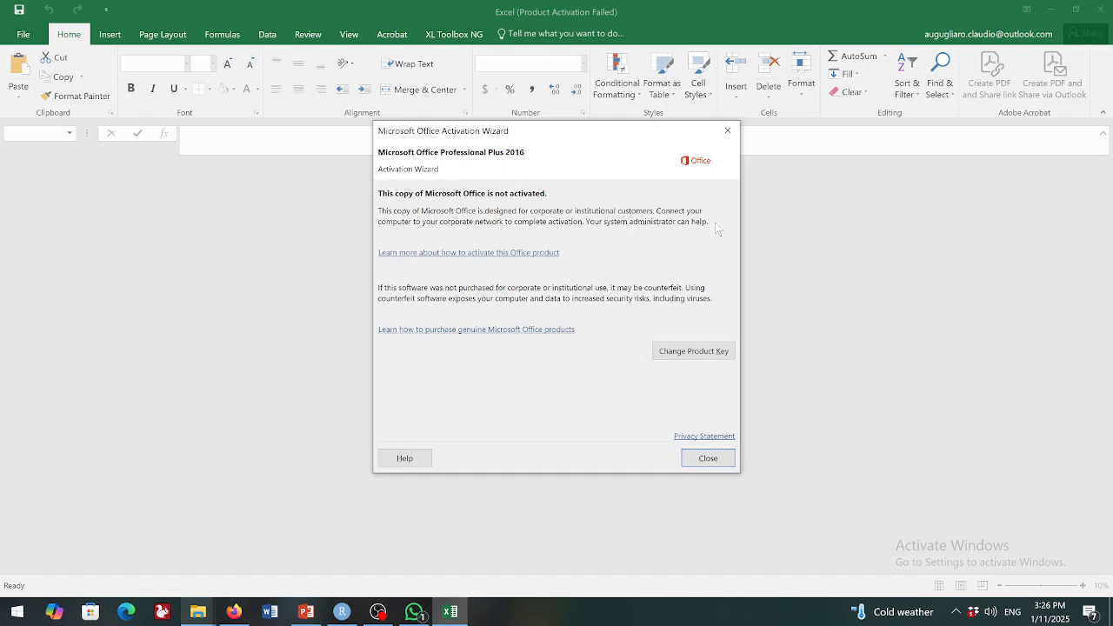
left_click(727, 133)
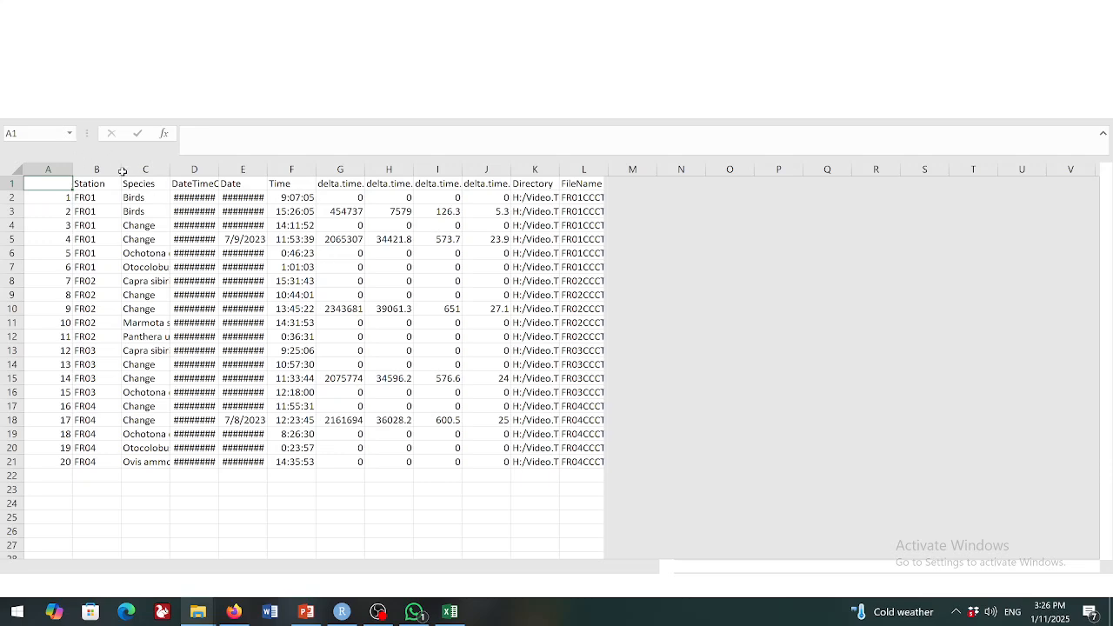
left_click(123, 171)
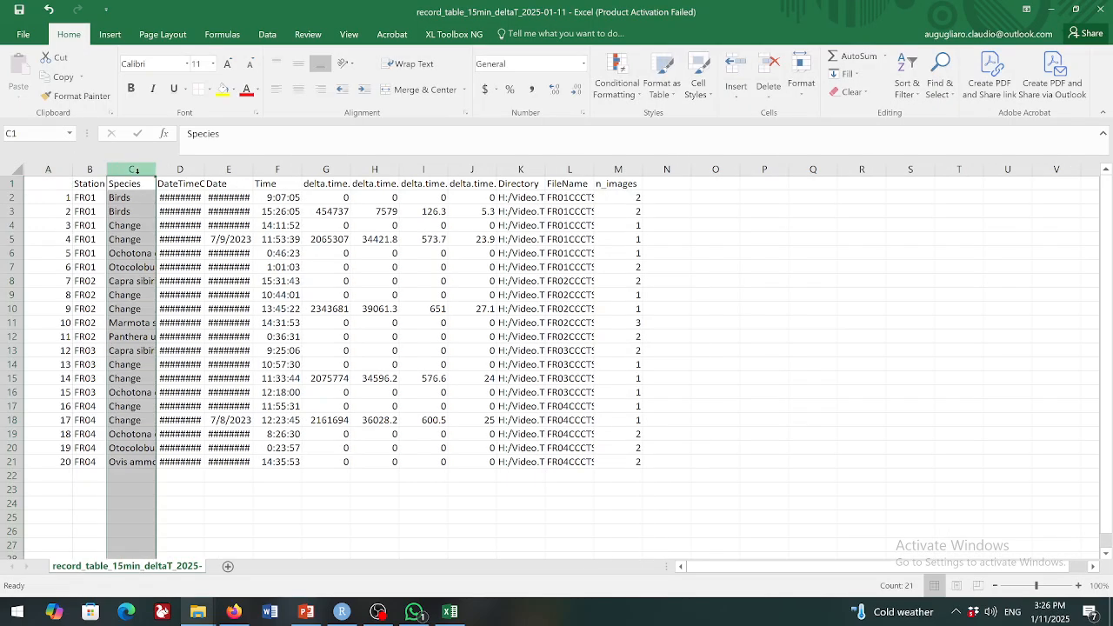
double_click(157, 170)
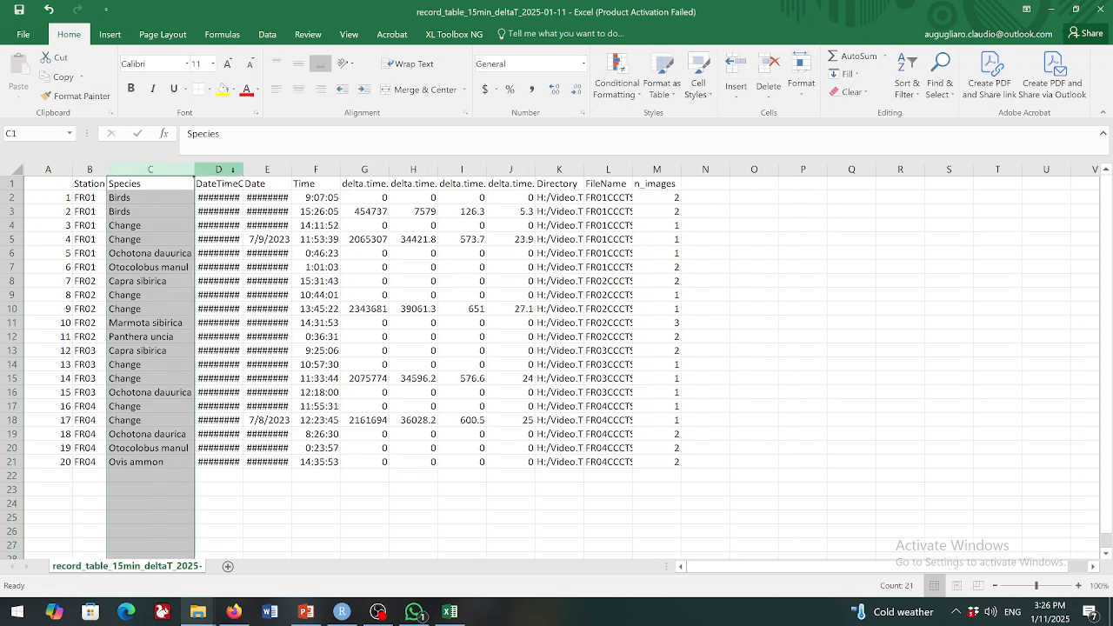
double_click(243, 170)
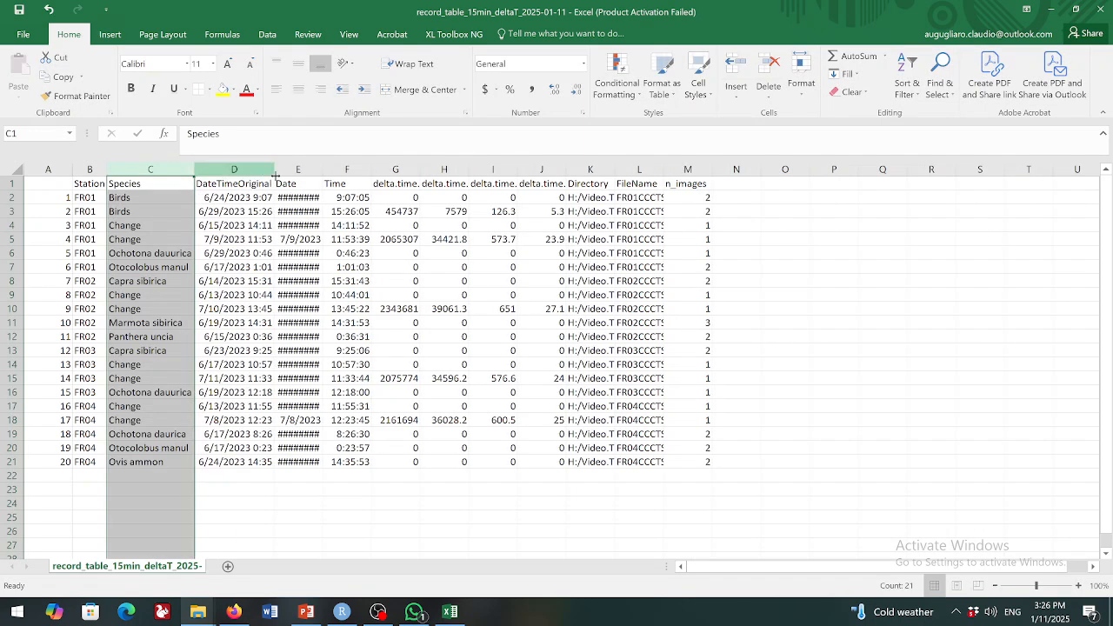
double_click(323, 170)
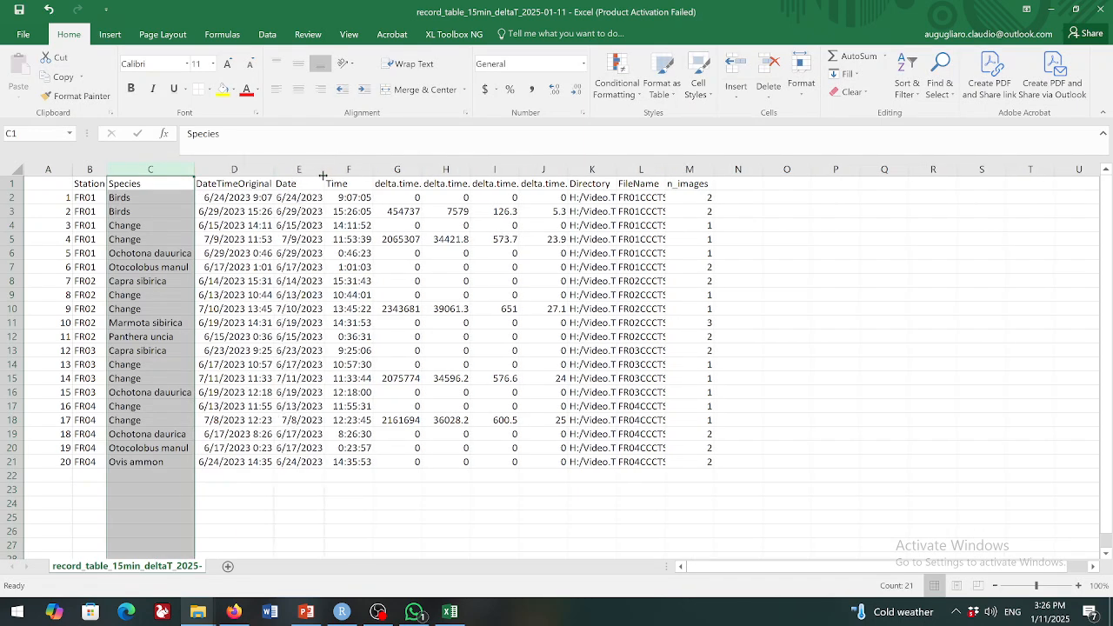
double_click(372, 170)
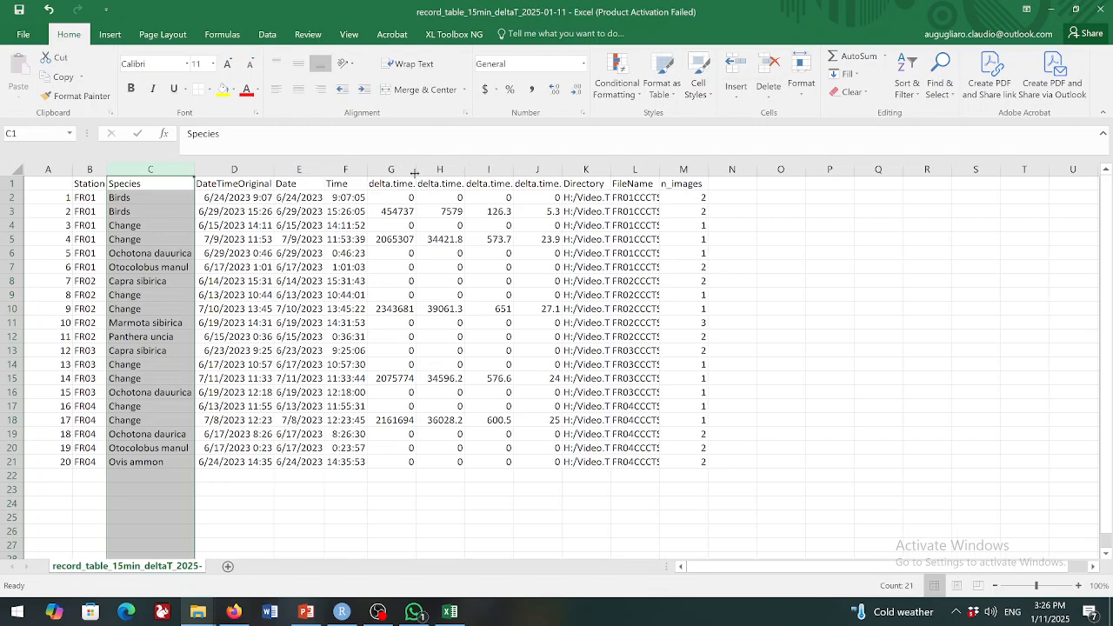
Auto-fit the delta.time.secs, delta.time.days, Directory and FileName columns so their full contents can be read.
double_click(416, 171)
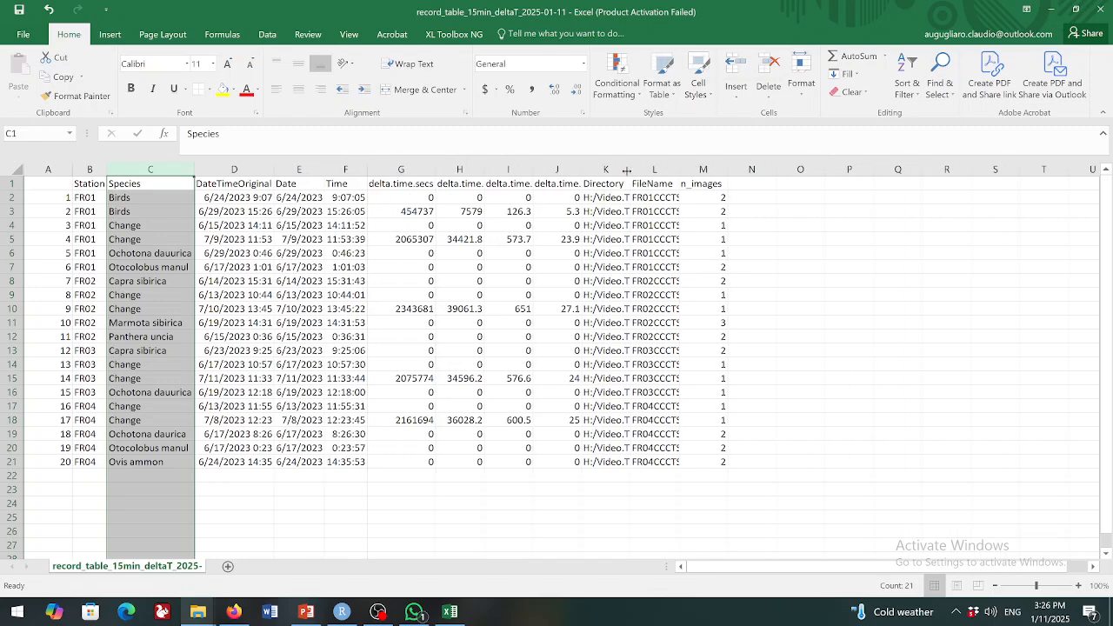
double_click(626, 171)
double_click(581, 170)
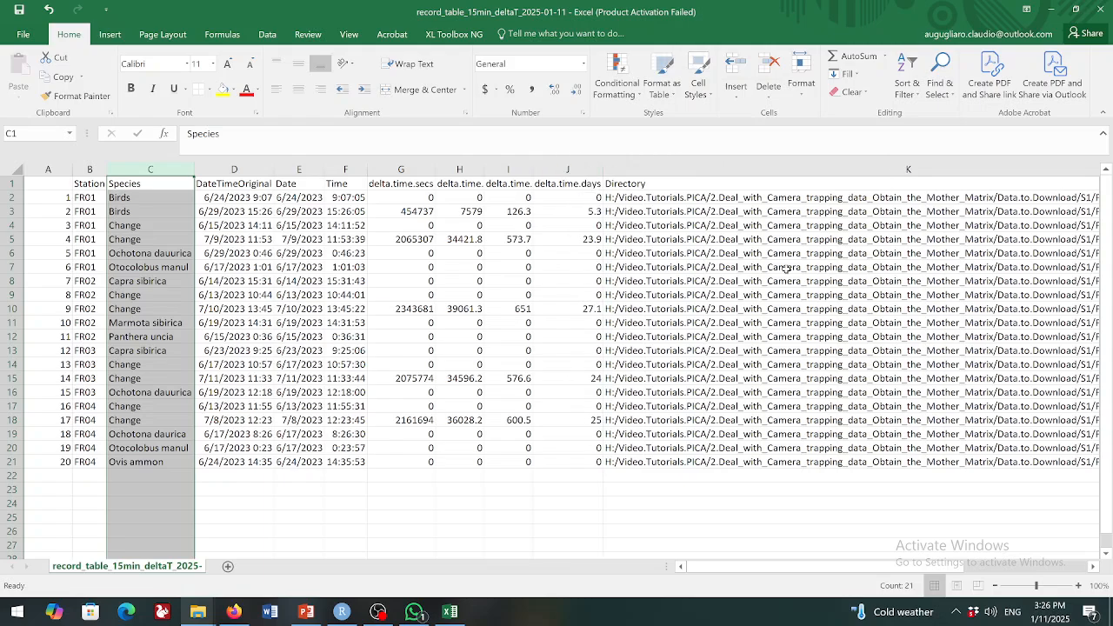
scroll(761, 257, "right", 6)
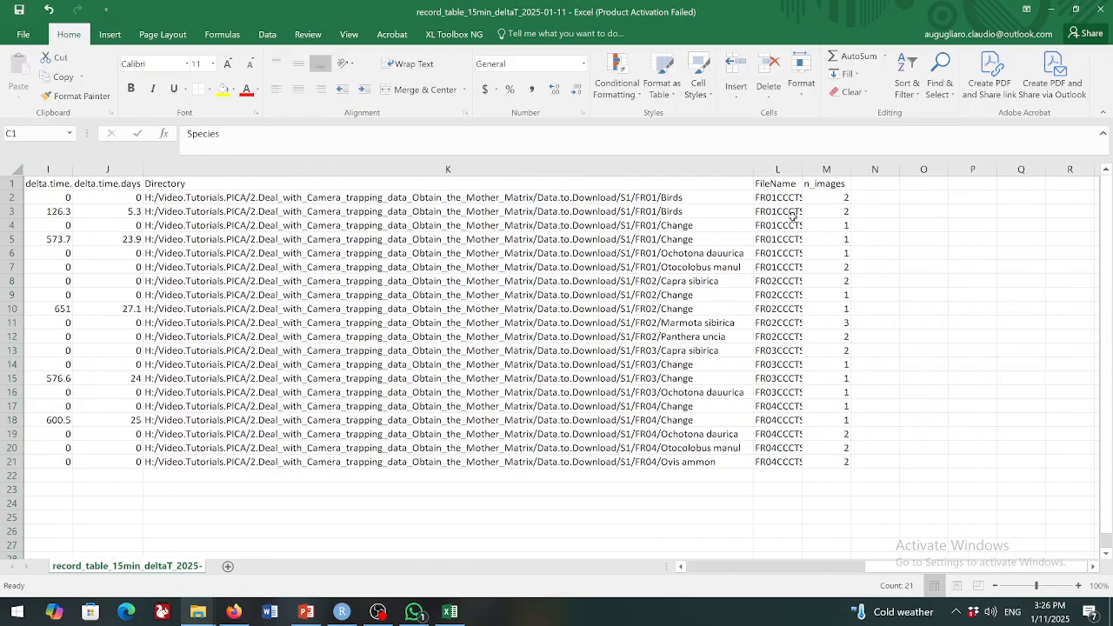
double_click(802, 170)
scroll(622, 301, "left", 3)
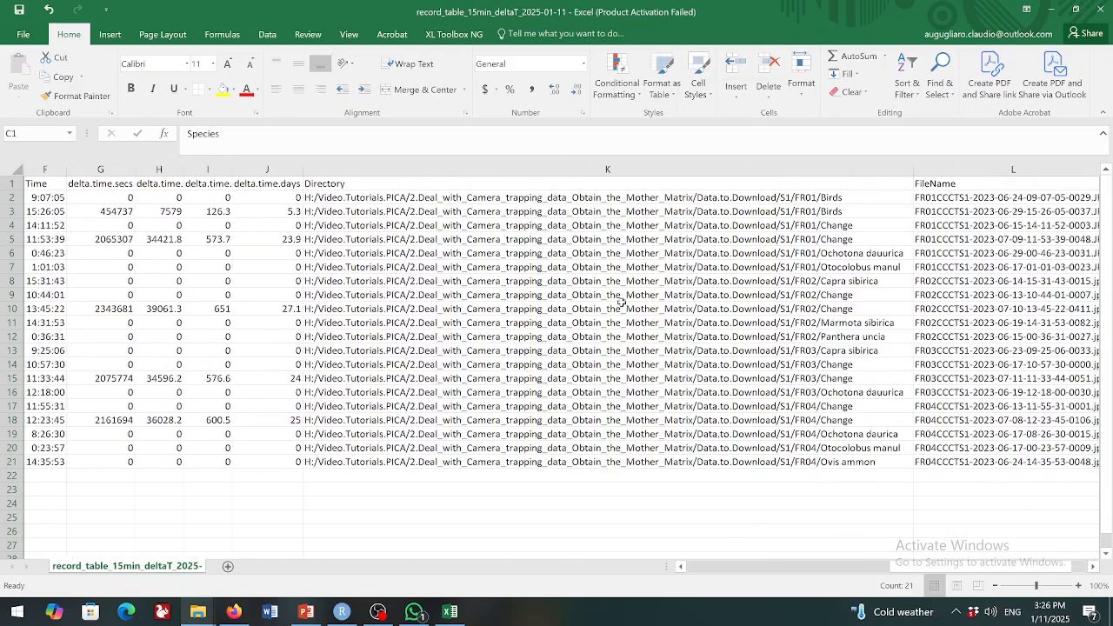
scroll(622, 302, "left", 3)
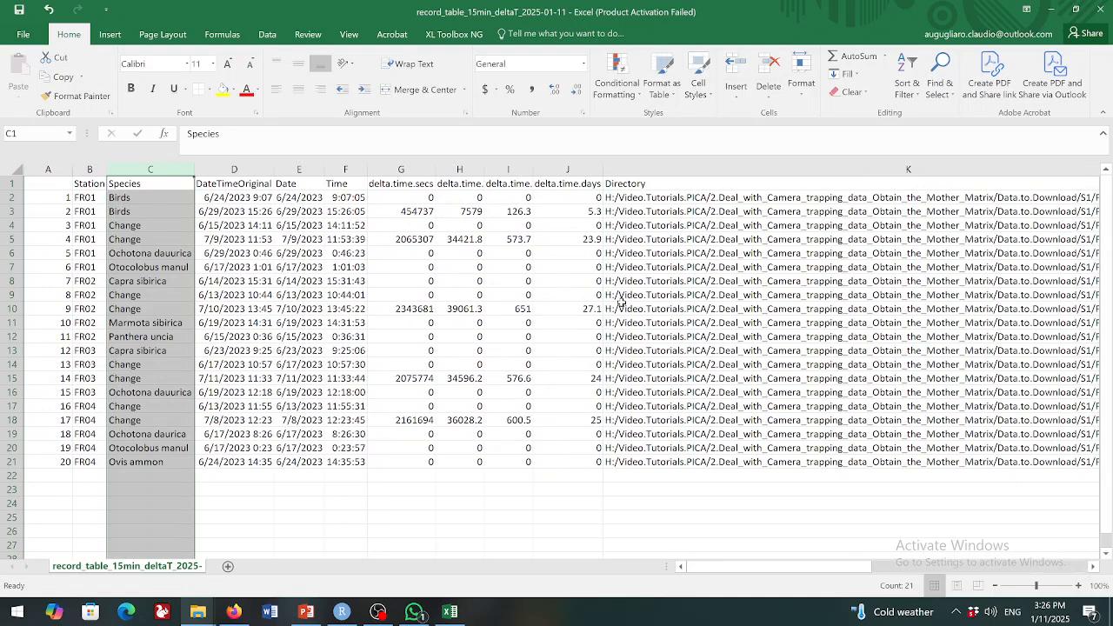
Examine the record numbers and the Station and Species columns of the record table.
left_click(70, 198)
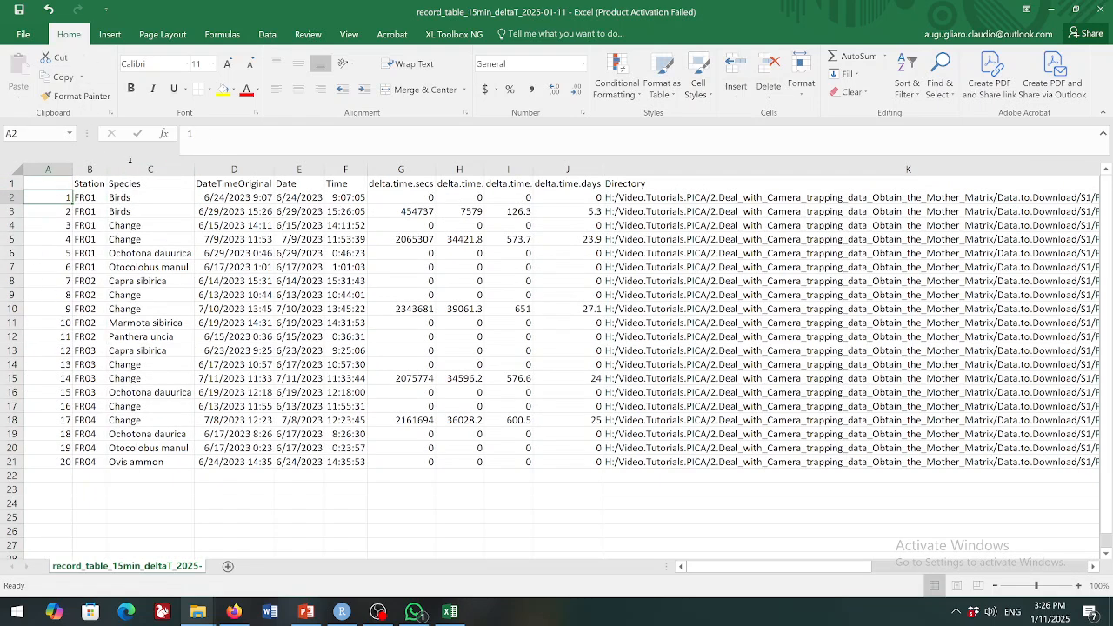
left_click(90, 194)
left_click(83, 182)
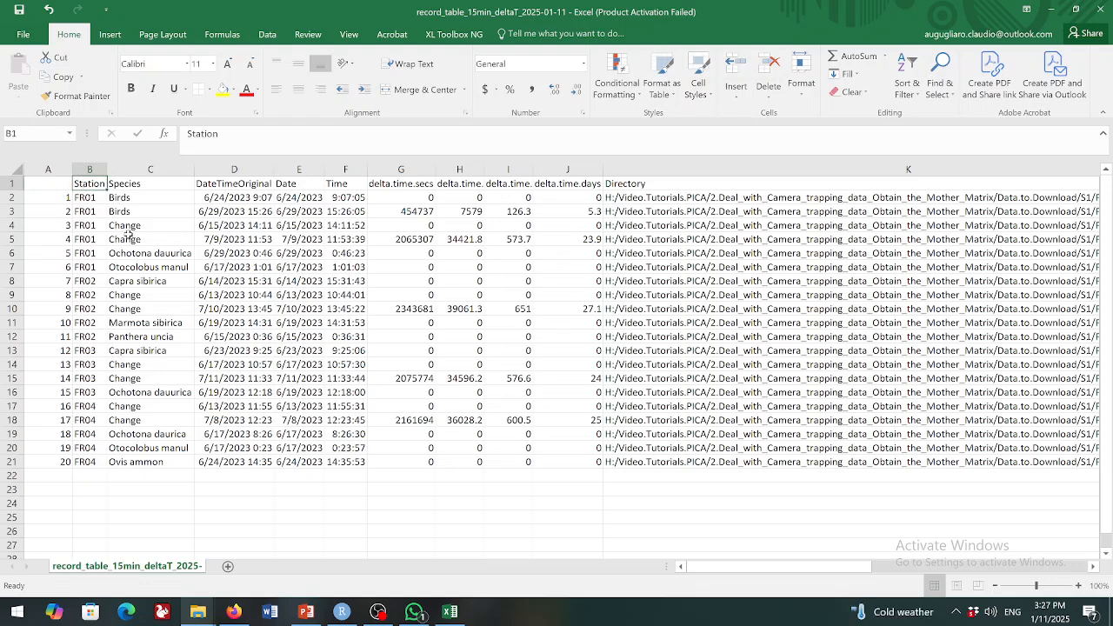
left_click(146, 187)
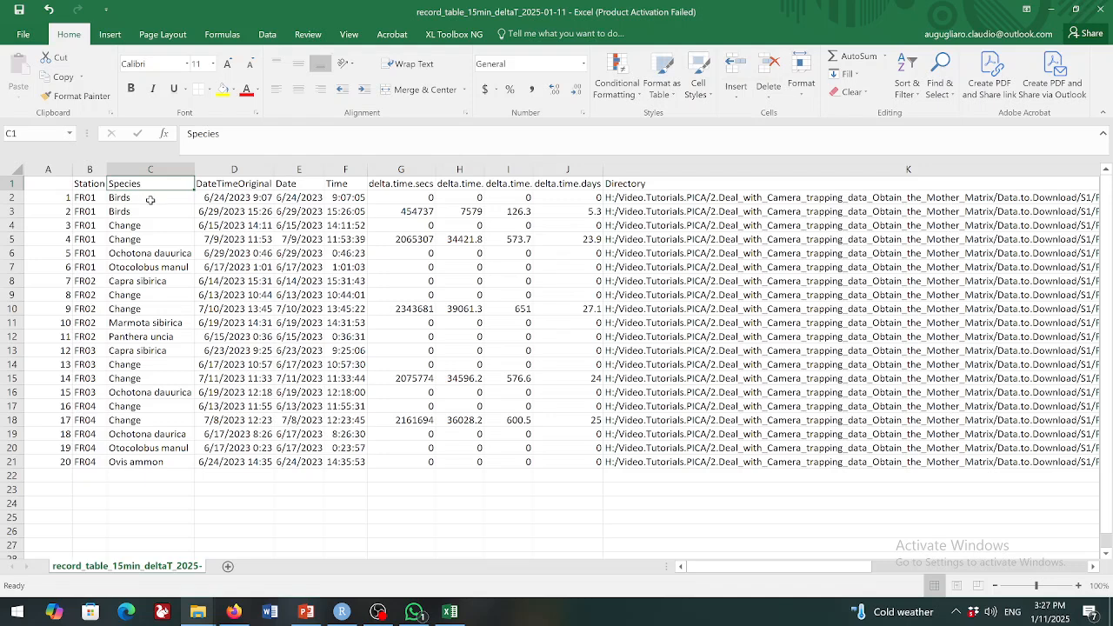
left_click(150, 200)
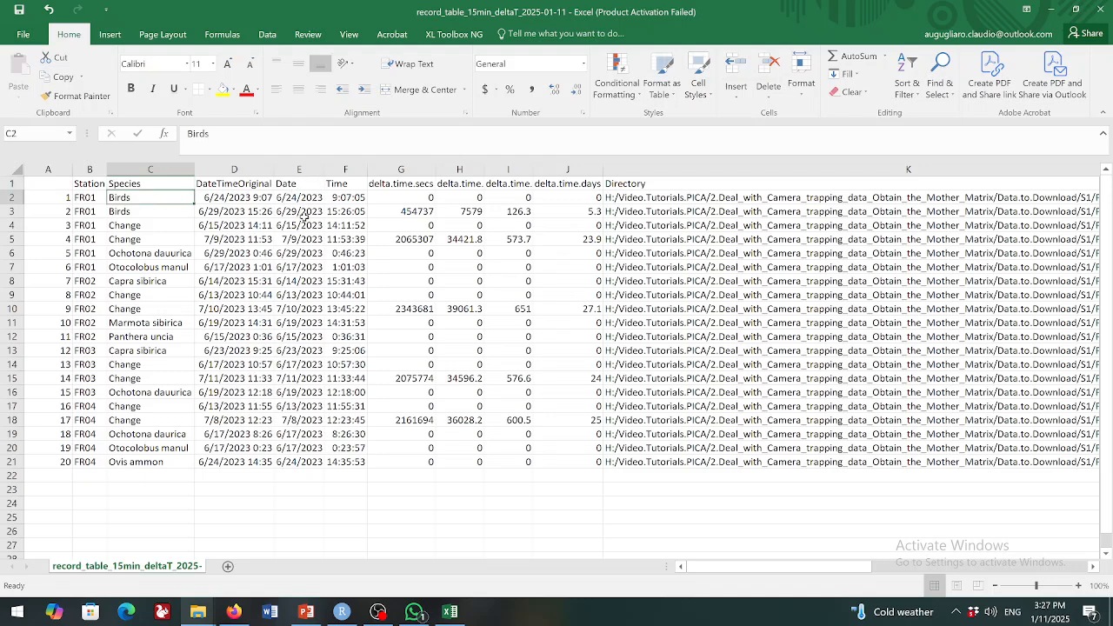
Examine the DateTimeOriginal, Date and Time values of the first record and the Otocolobus manul record.
left_click(357, 254)
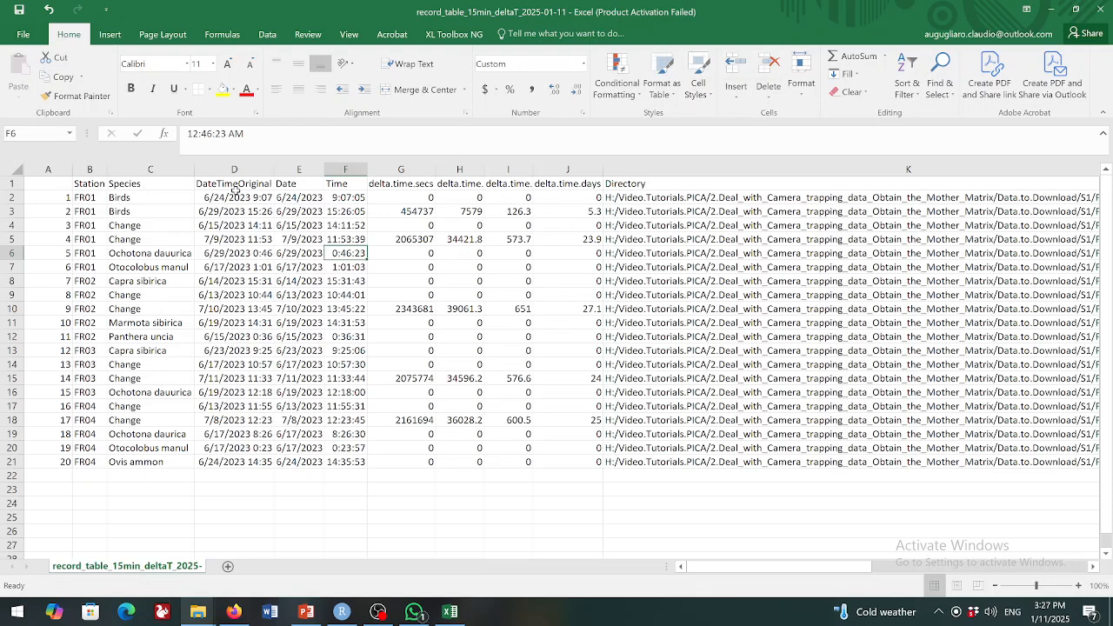
left_click(235, 185)
left_click(238, 199)
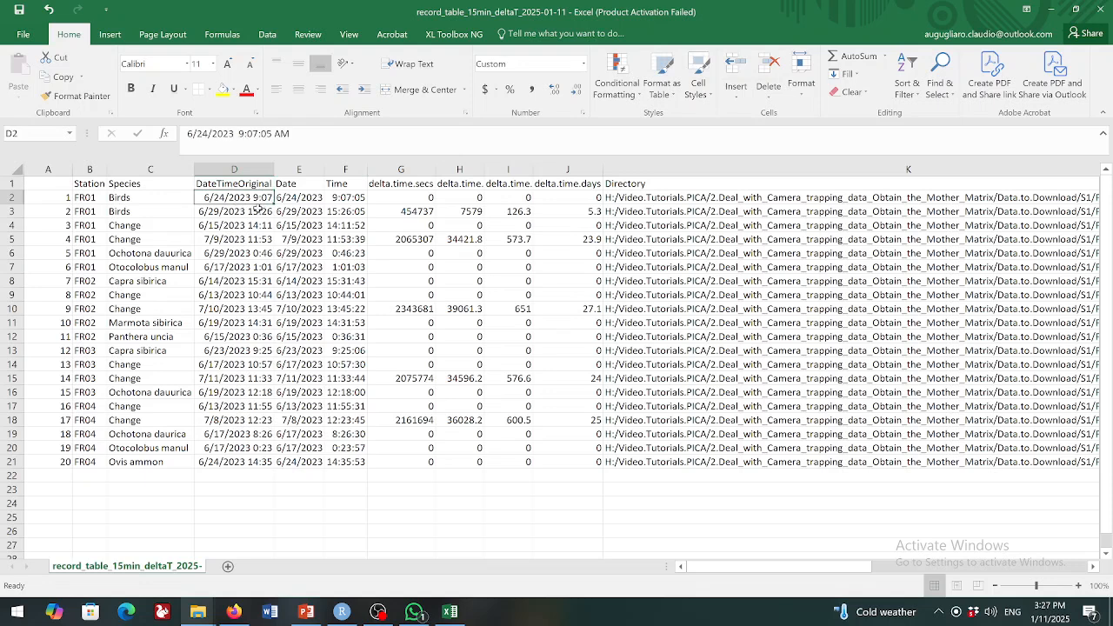
left_click(319, 202)
left_click(356, 198)
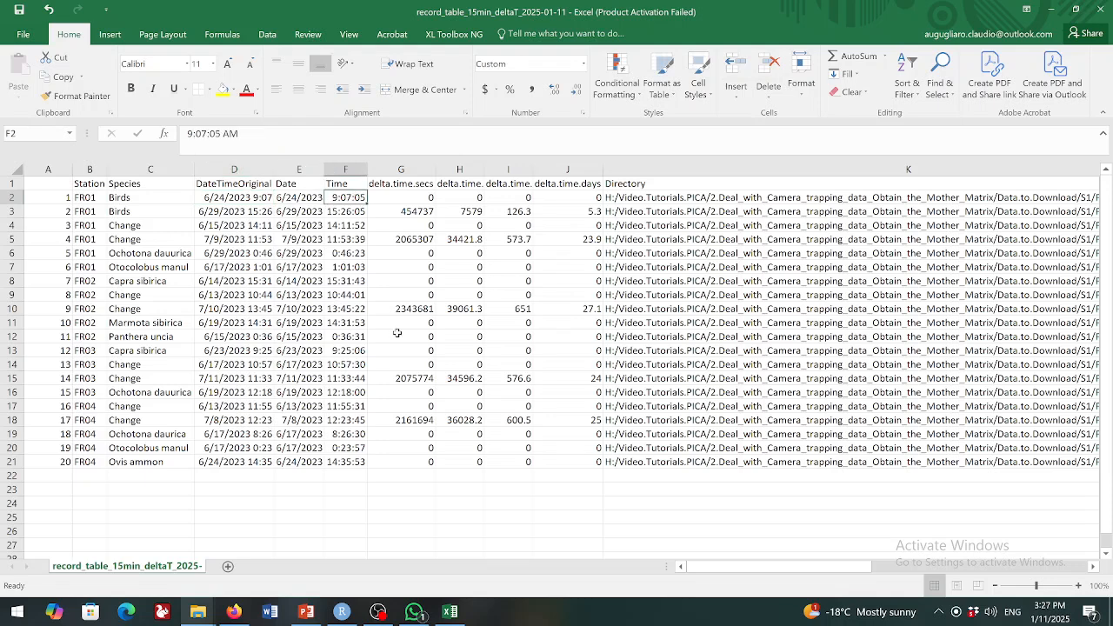
left_click(153, 269)
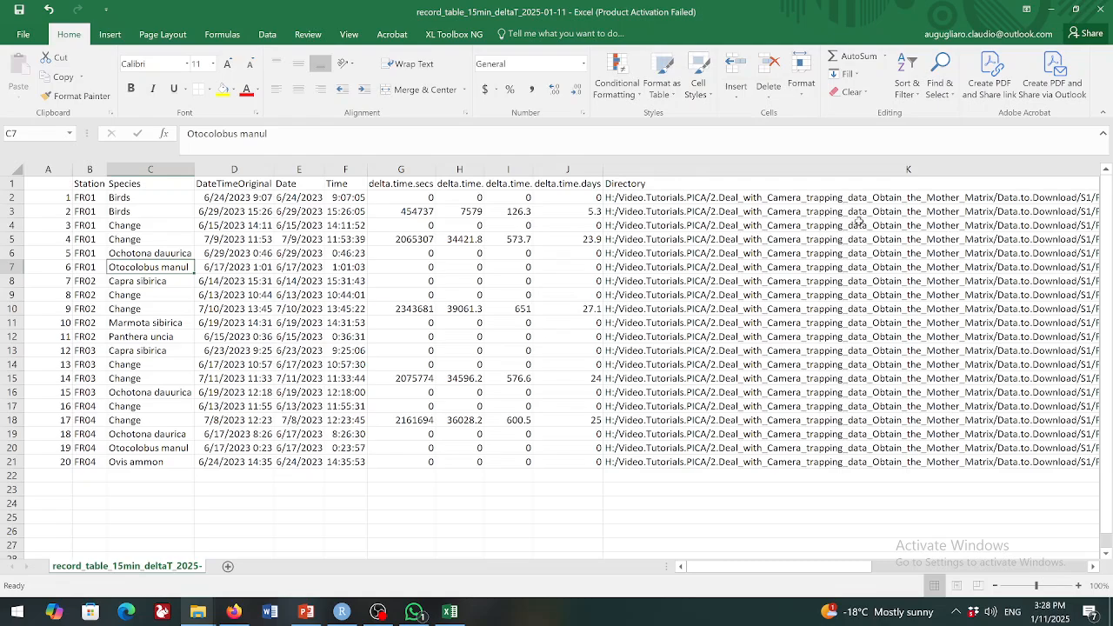
Examine the Directory, FileName and n_images columns at the end of the record table.
scroll(918, 242, "right", 4)
scroll(918, 241, "right", 4)
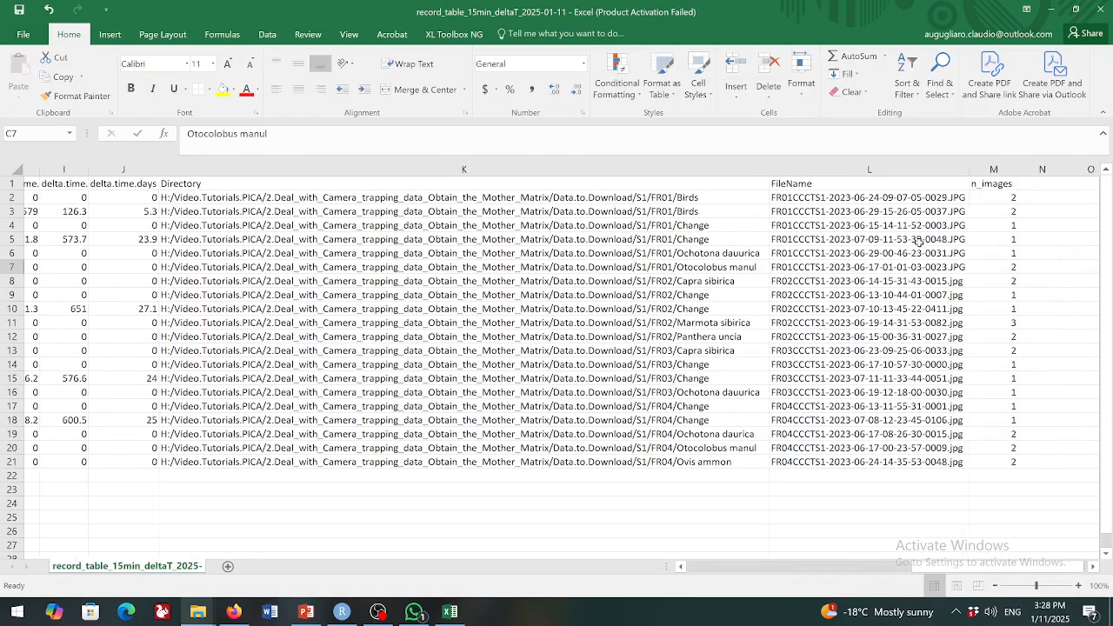
left_click(872, 239)
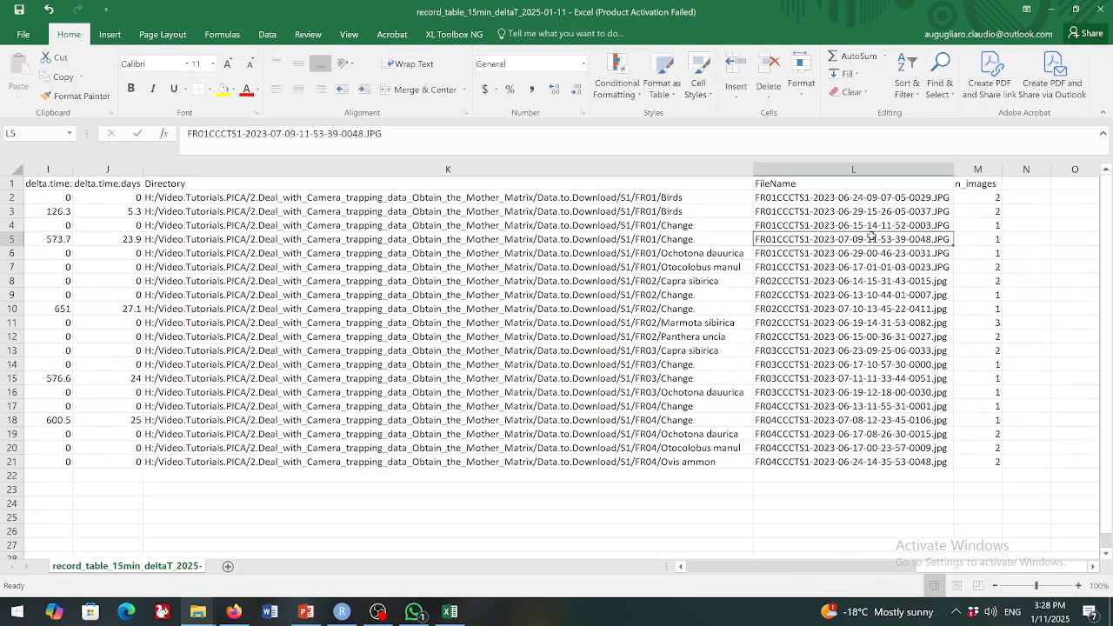
left_click(978, 198)
scroll(835, 280, "left", 5)
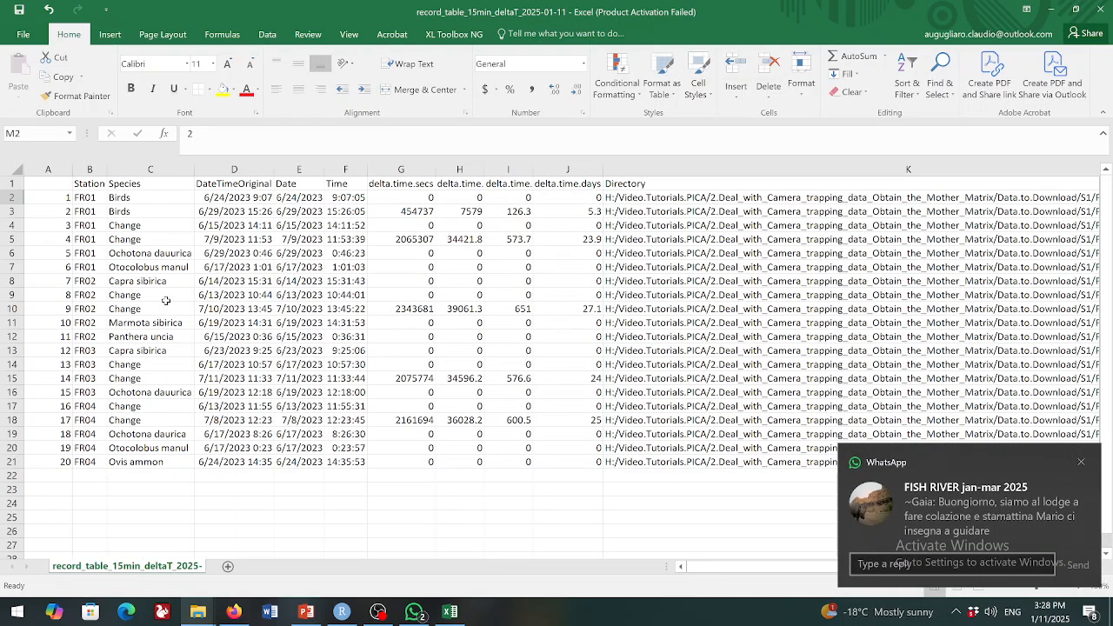
Highlight the Station to Time columns and the date and time headers, and close the workbook without saving.
left_click_drag(80, 170, 333, 184)
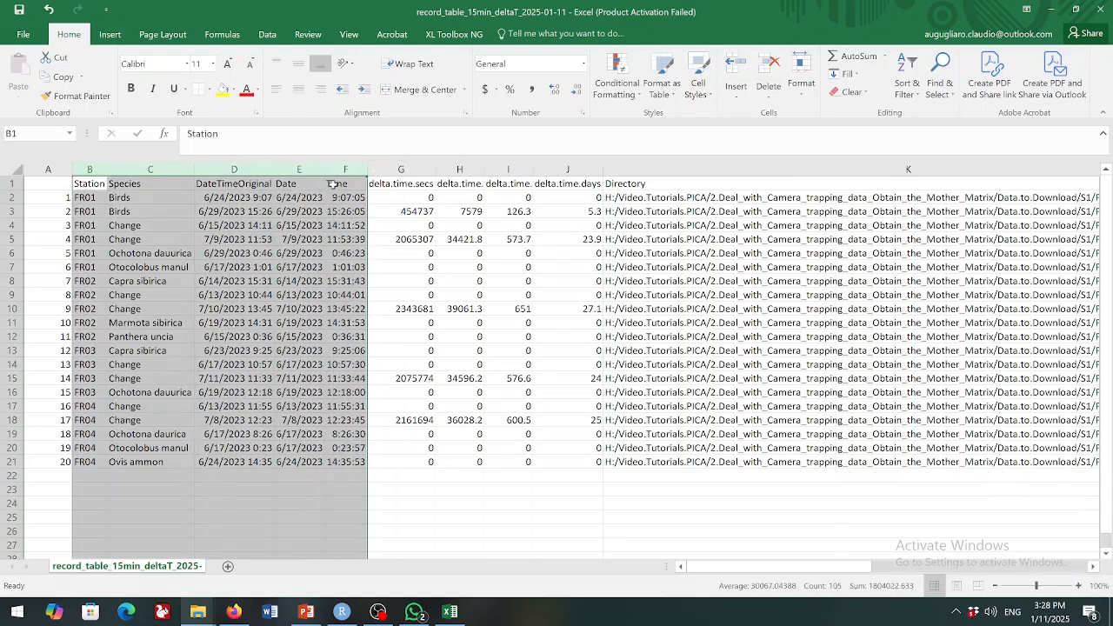
left_click(231, 186)
left_click_drag(297, 185, 334, 187)
left_click(1103, 10)
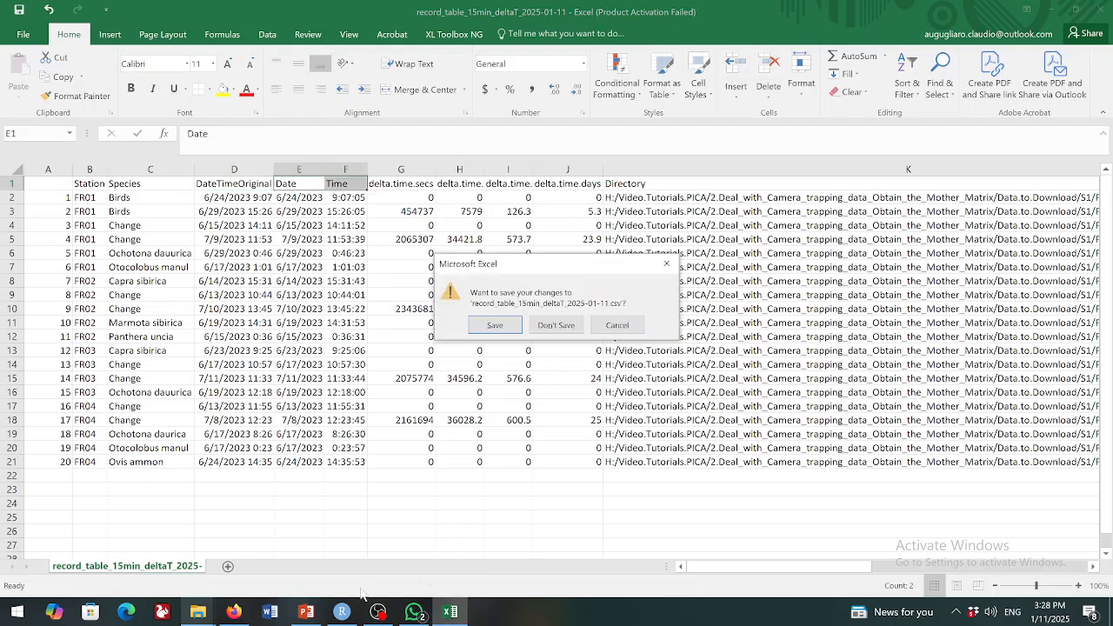
left_click(564, 331)
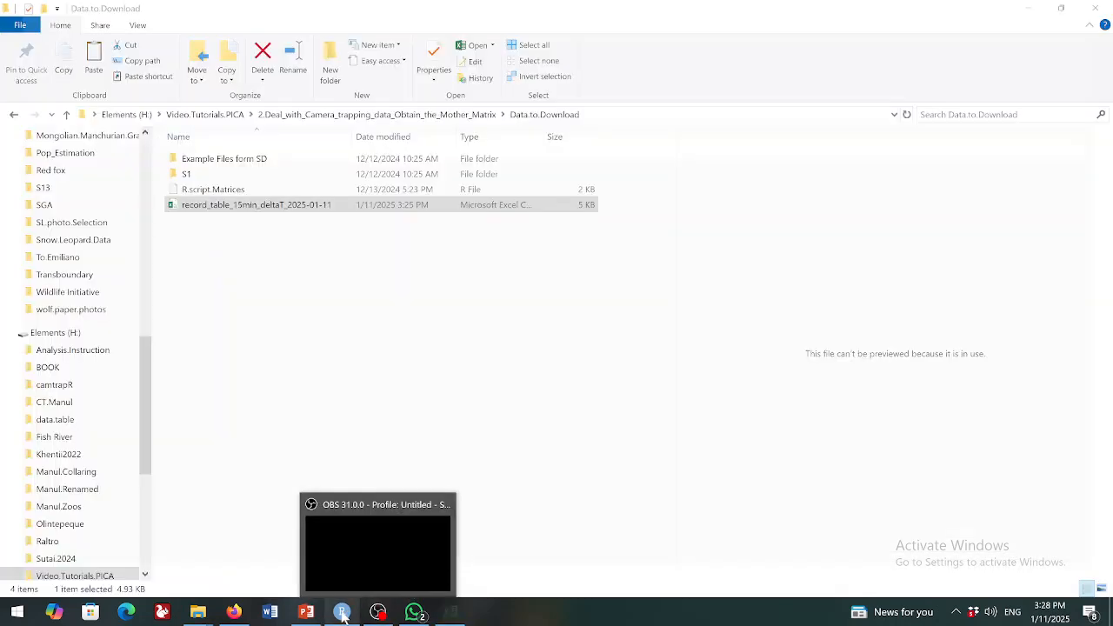
Switch to RStudio and run the spprt_mod read.csv line, choosing the record table CSV from the Data.to.Download folder.
left_click(342, 613)
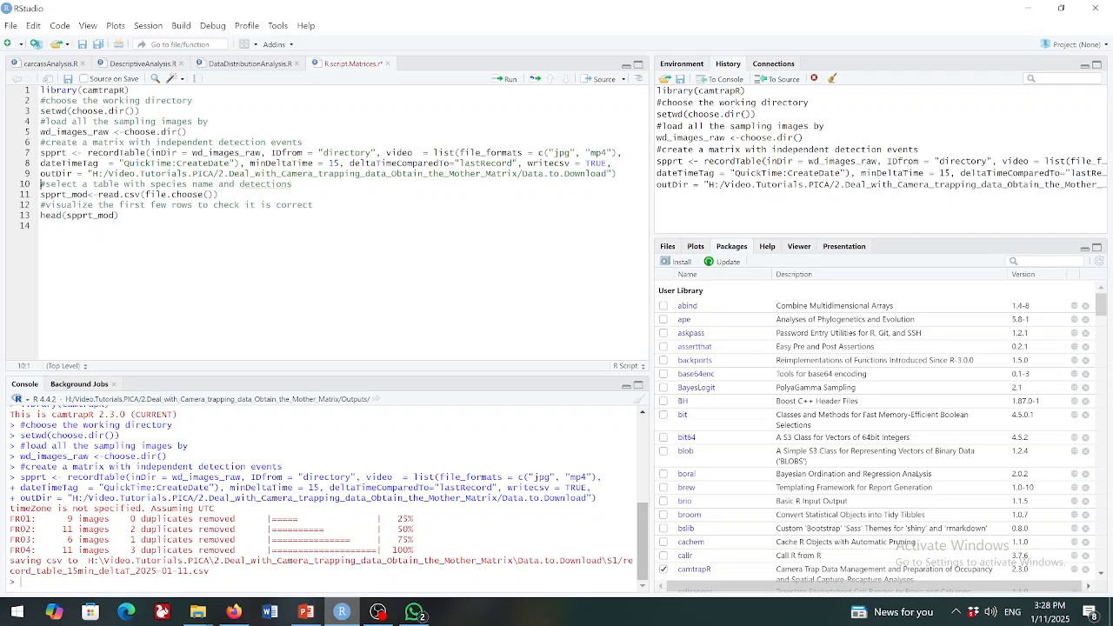
left_click(505, 82)
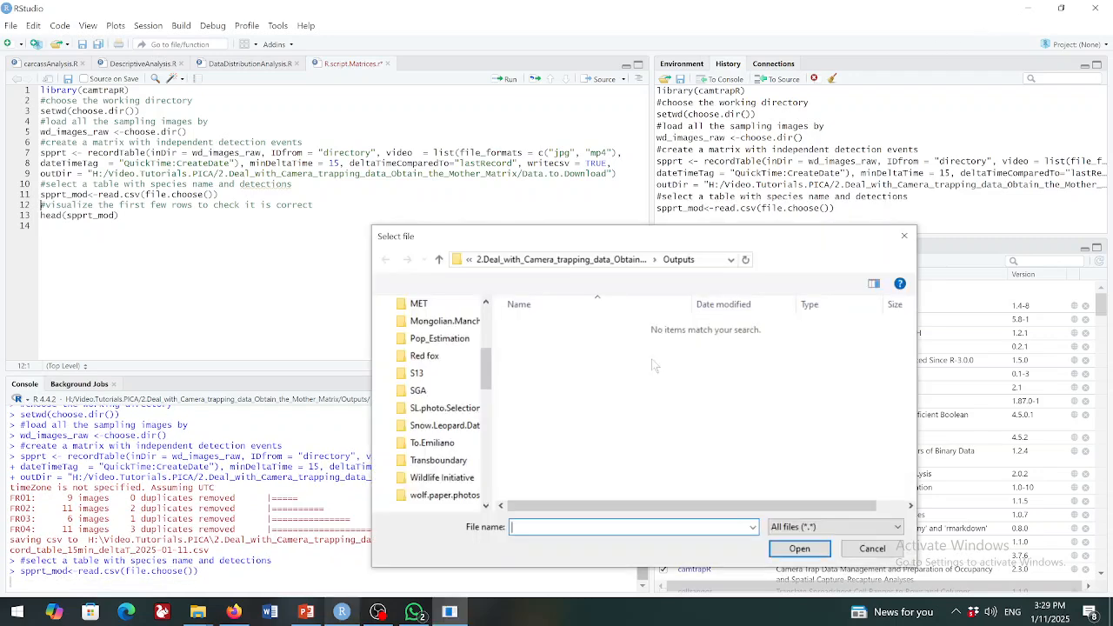
left_click(624, 261)
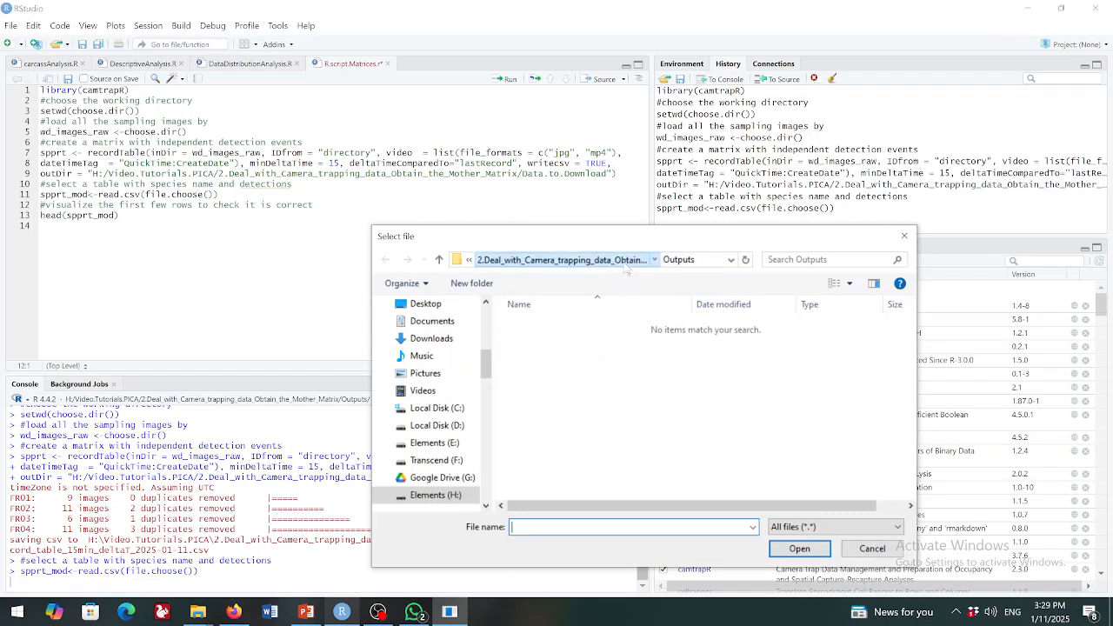
left_click(553, 354)
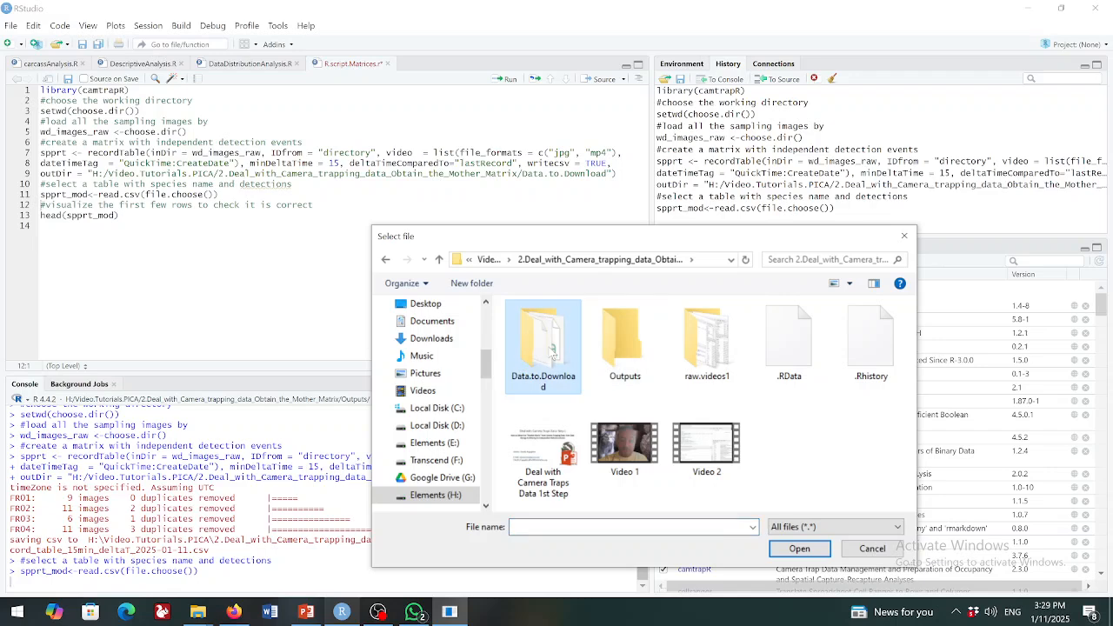
double_click(553, 355)
double_click(572, 373)
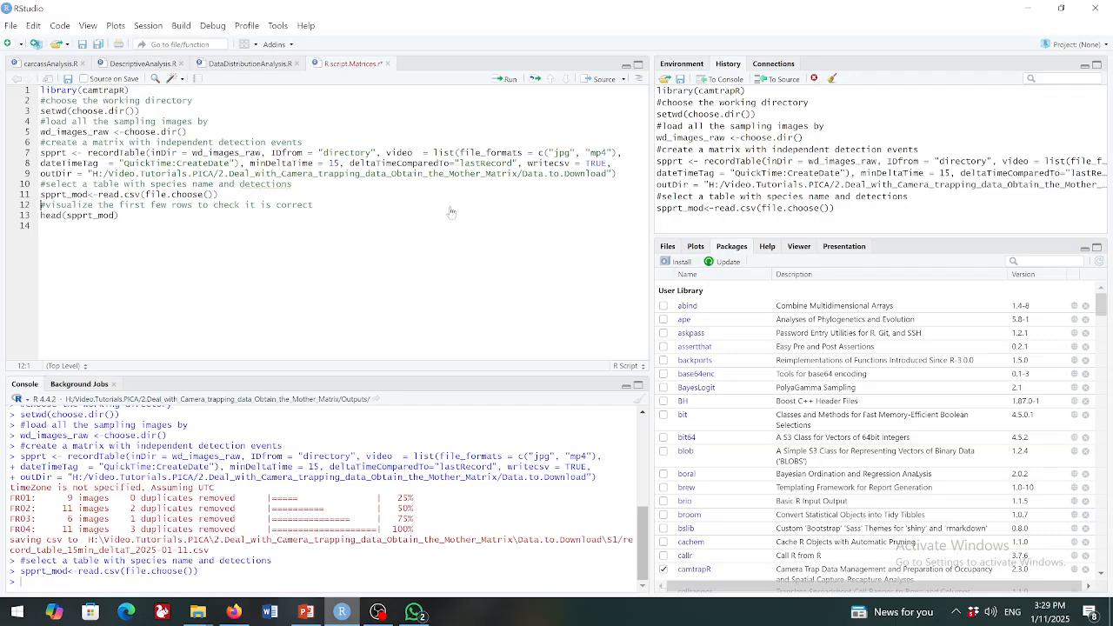
Run head(spprt_mod) and review the first rows of the imported table in the console.
key("ctrl+Return")
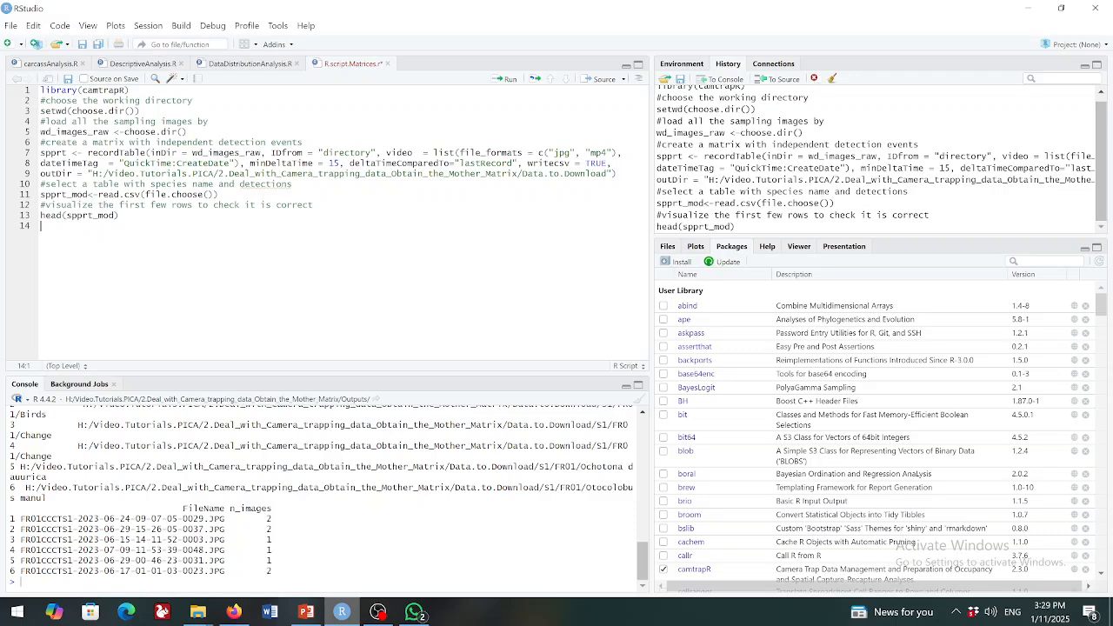
scroll(328, 496, "up", 4)
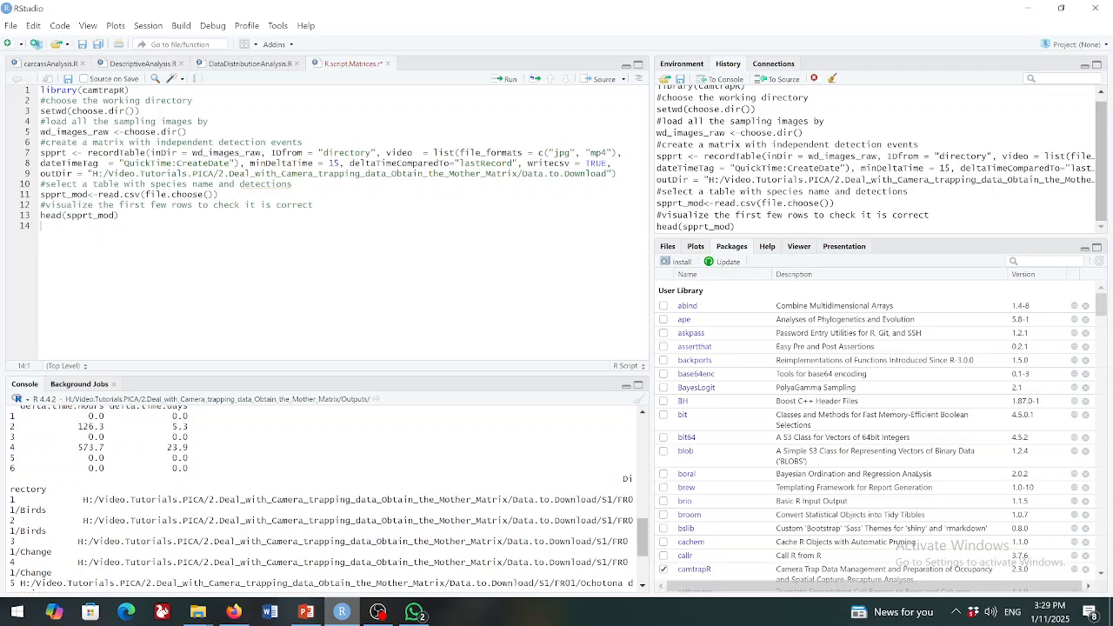
scroll(329, 495, "up", 3)
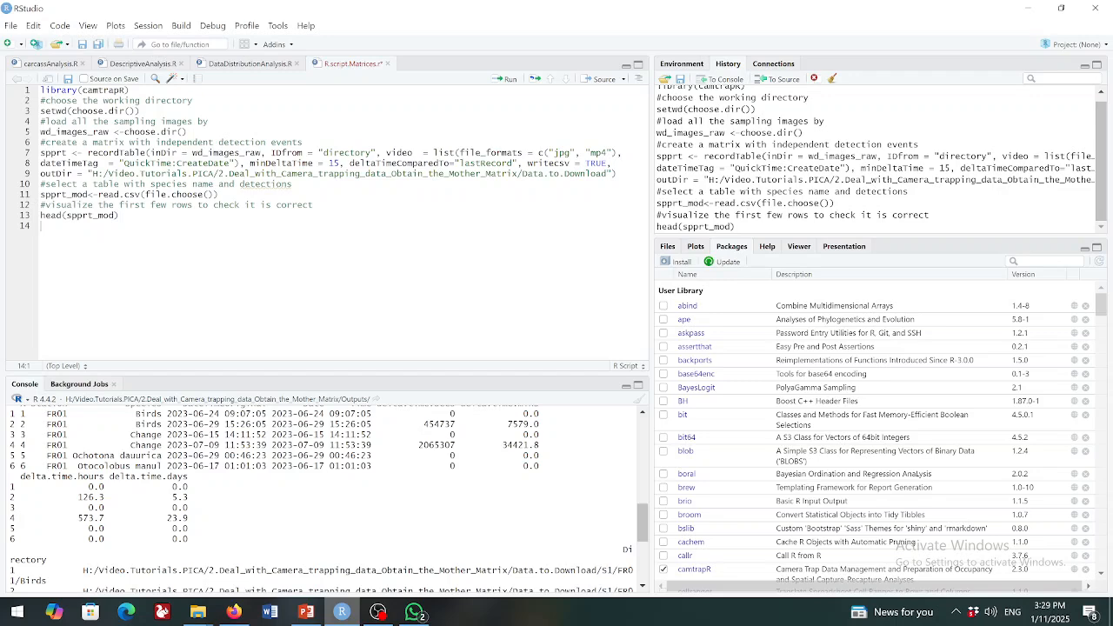
scroll(329, 495, "up", 4)
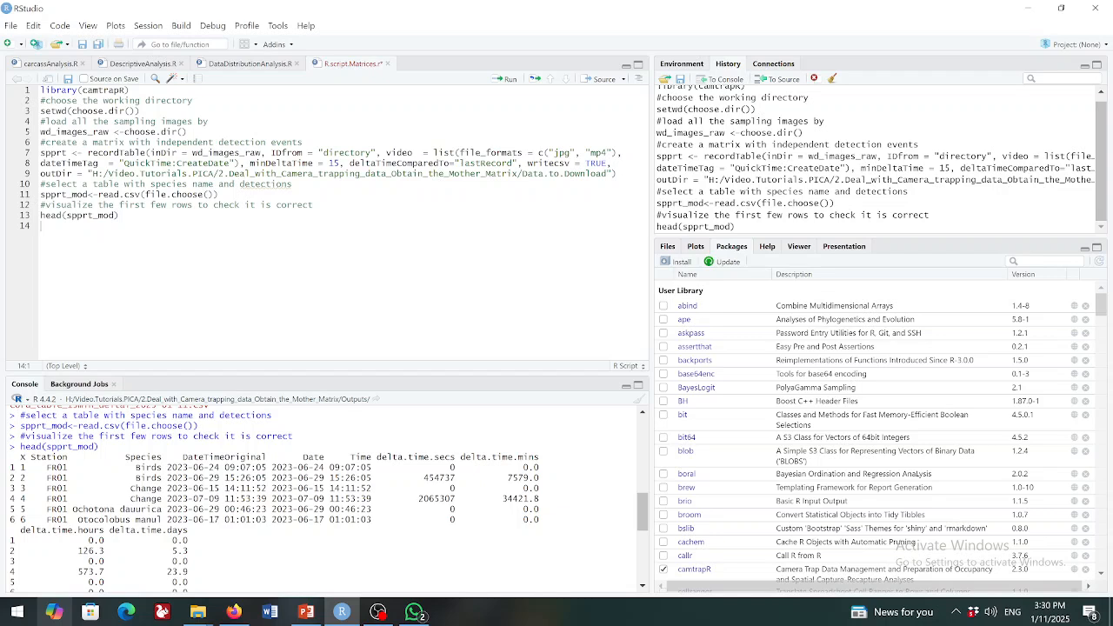
Add the argument sep = ";" to the read.csv call on line 11 of the script.
left_click(212, 194)
type(", sep")
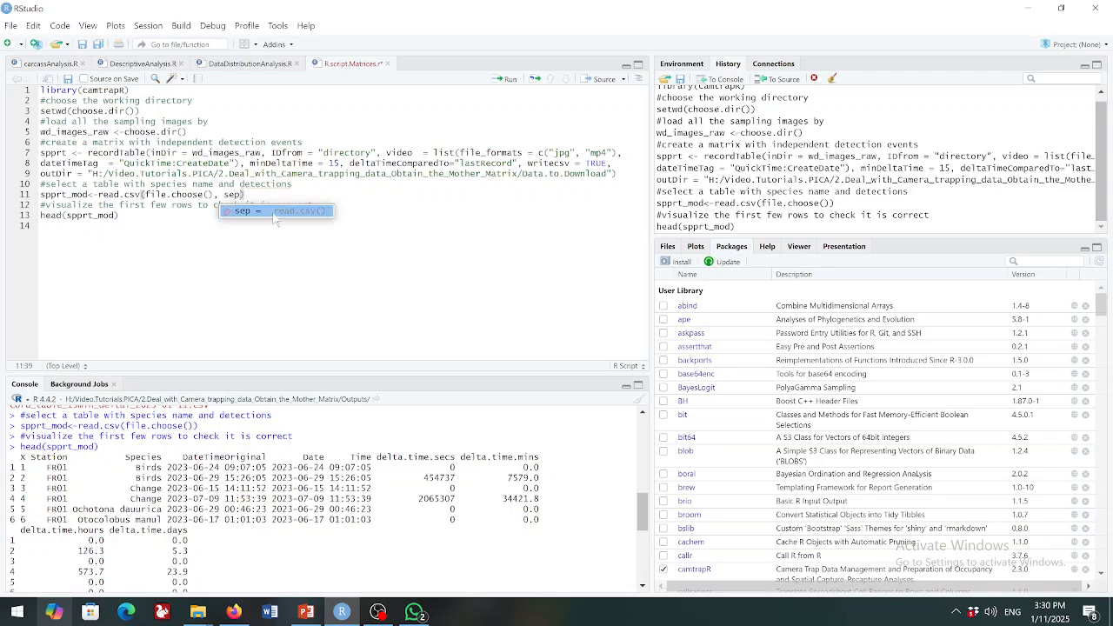
key("Tab")
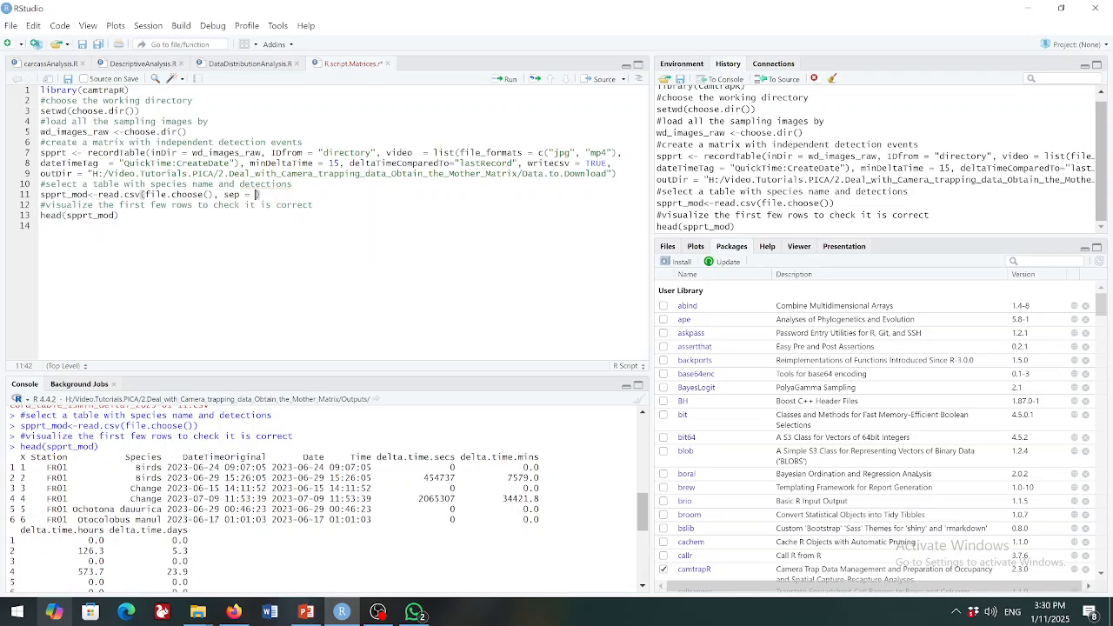
type("\";")
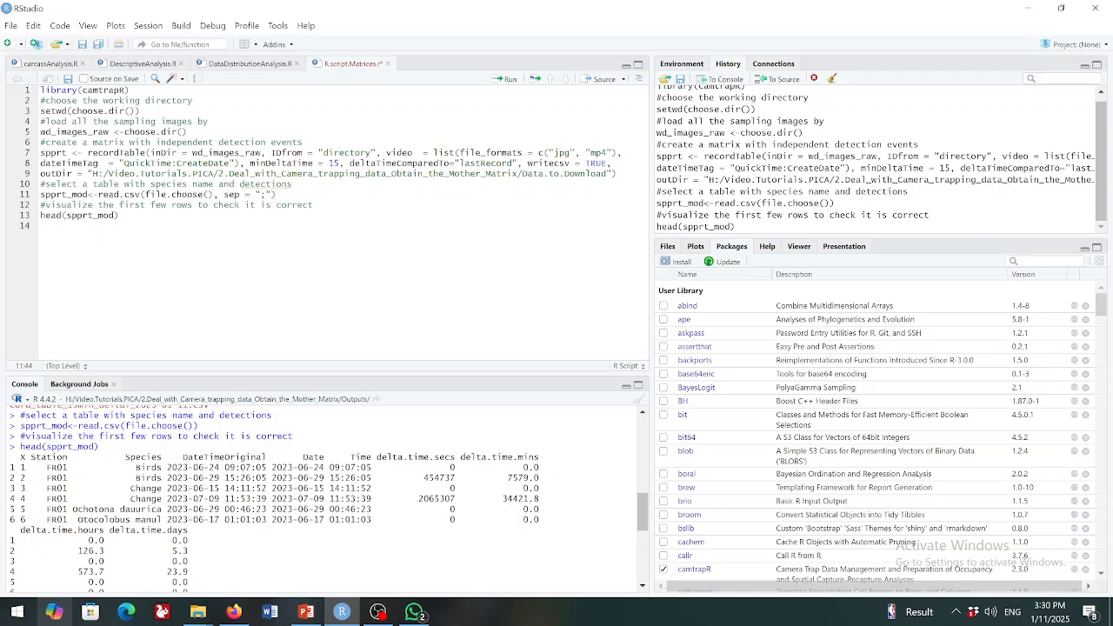